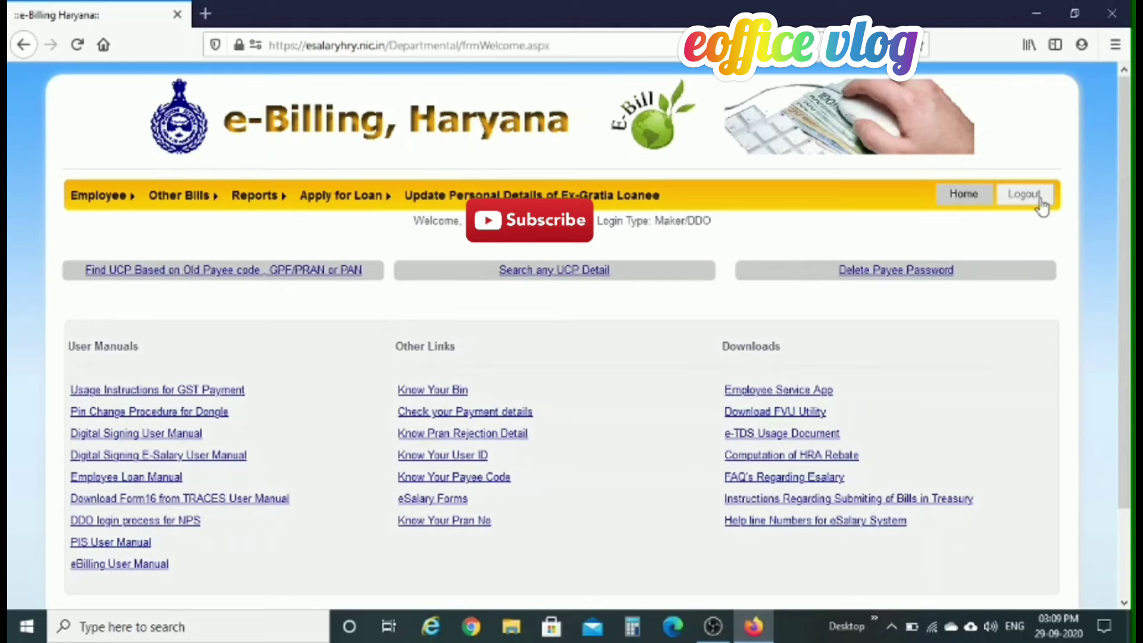
# Log out of the Maker account and sign in with the Checker/DDO account
pyautogui.click(1041, 204)
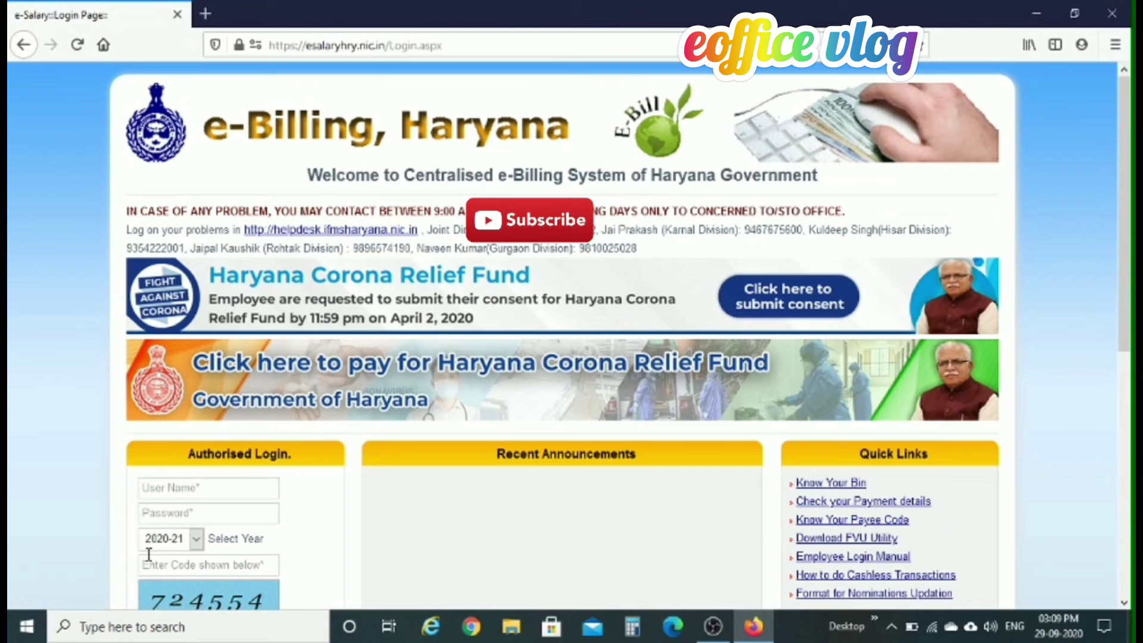
pyautogui.click(188, 488)
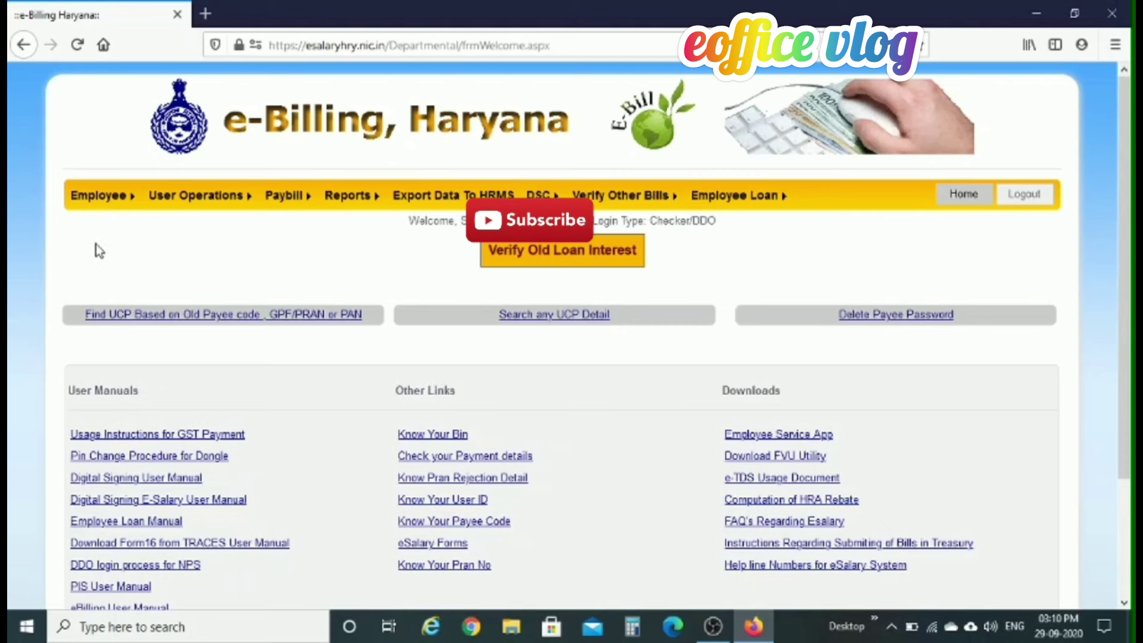
# Open the pending employee's record for verifying employee information changes and verify the personal details
pyautogui.moveTo(96, 199)
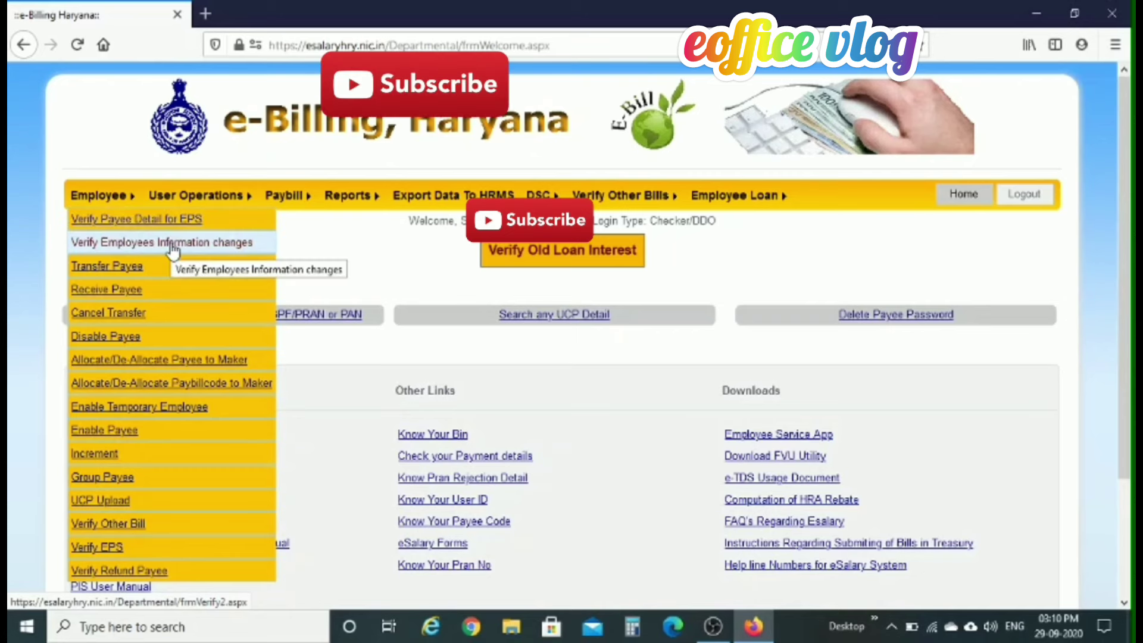
pyautogui.click(172, 249)
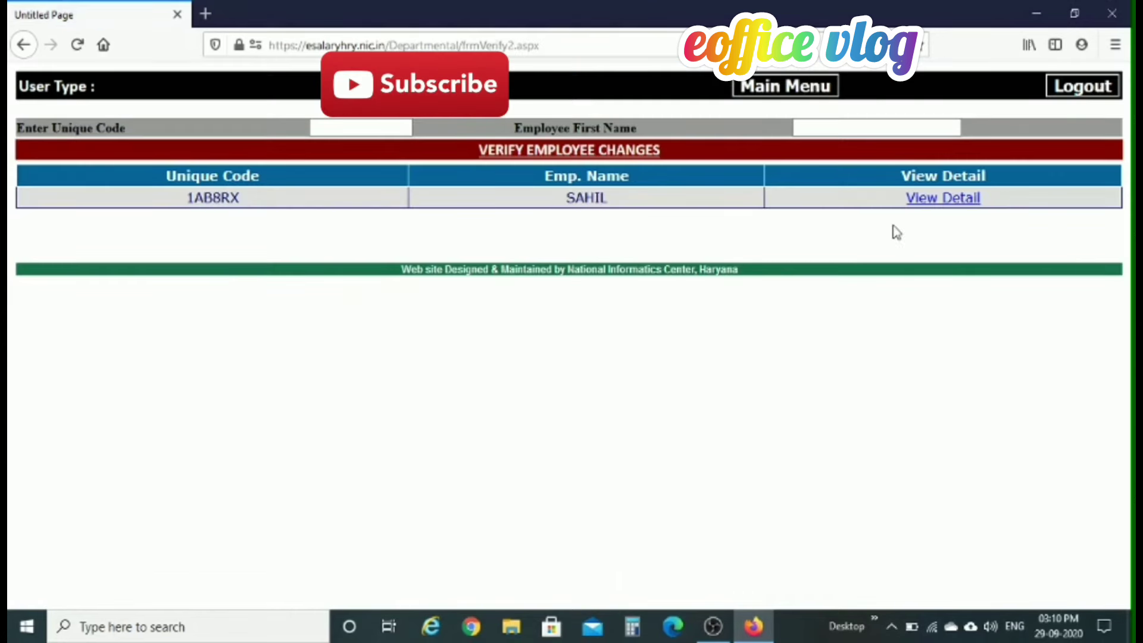
pyautogui.click(946, 200)
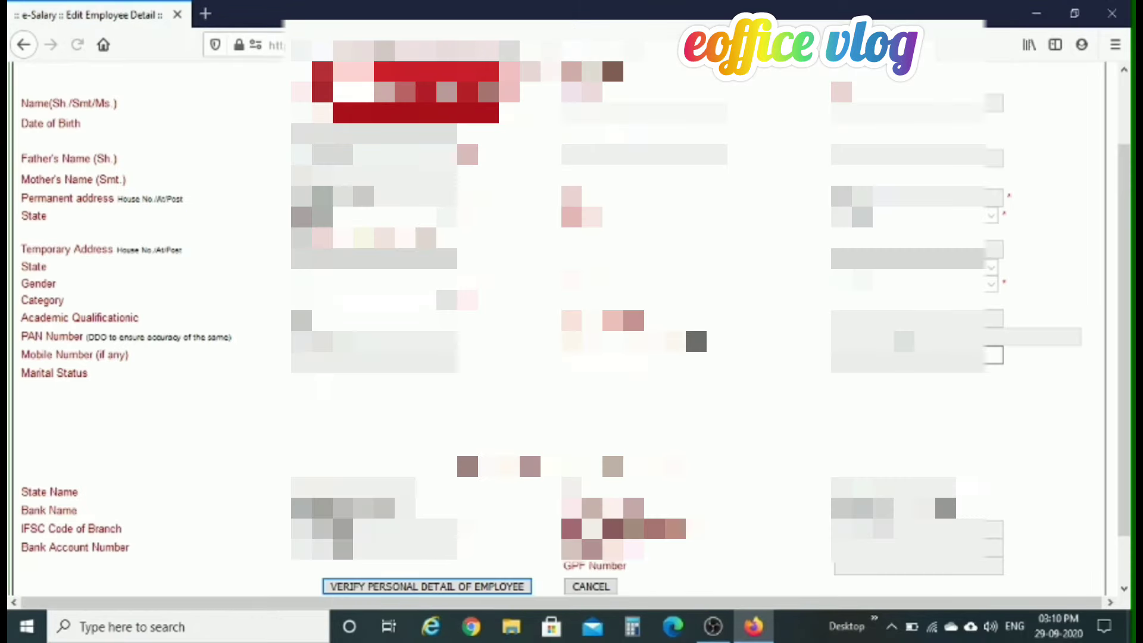
pyautogui.scroll(-2, 704, 345)
pyautogui.click(475, 537)
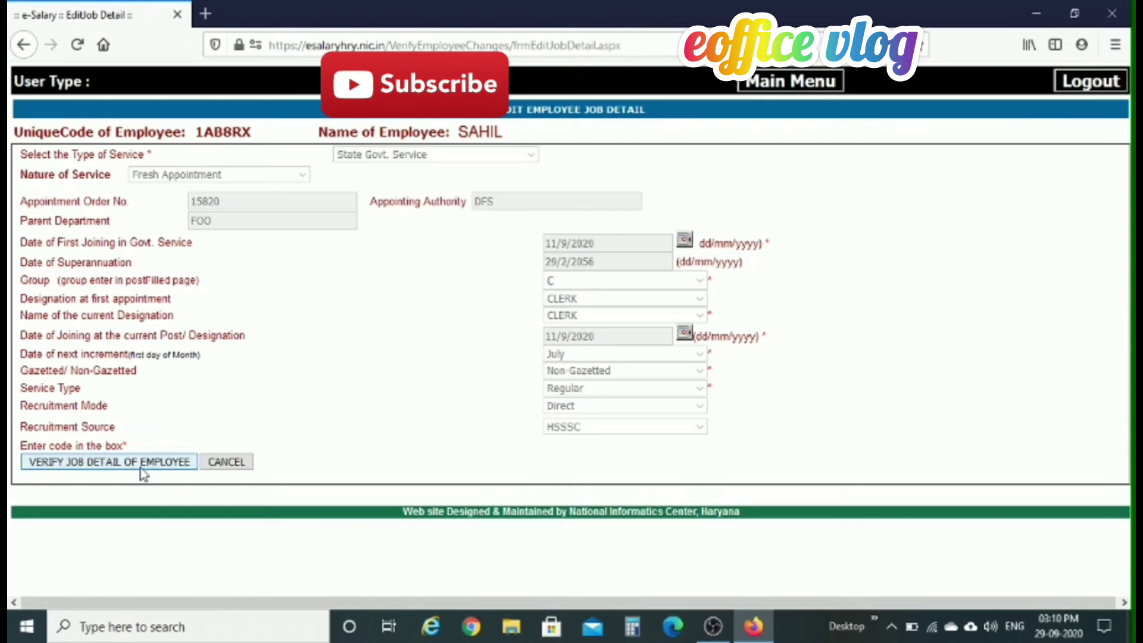
# Verify the employee's job details and salary details, acknowledging the resulting messages
pyautogui.click(141, 468)
pyautogui.scroll(-3, 561, 459)
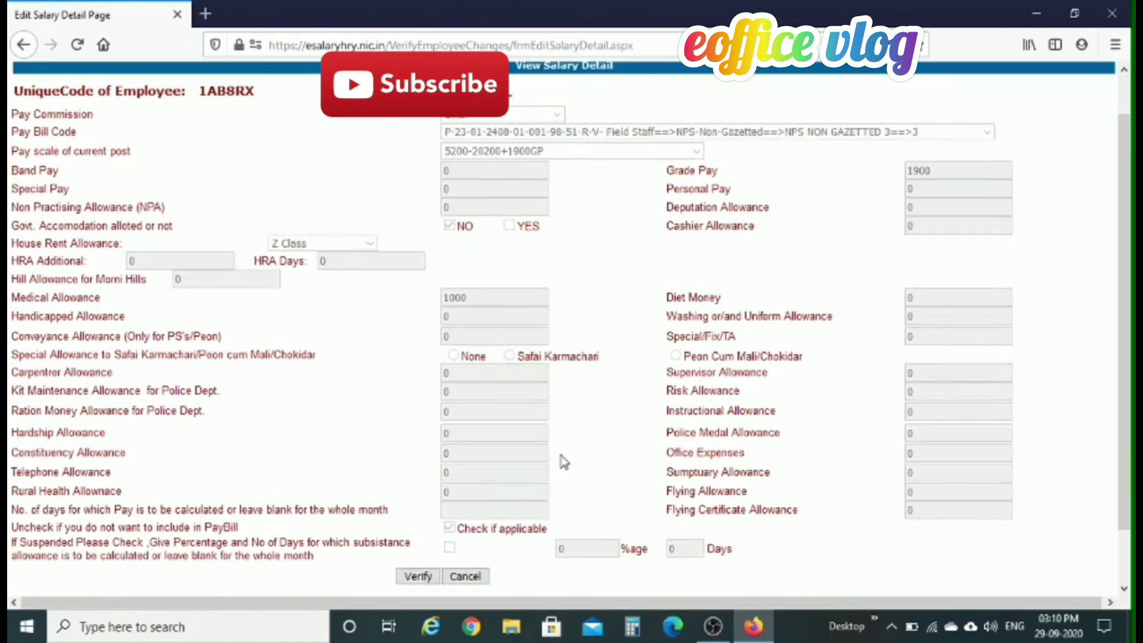
pyautogui.click(418, 517)
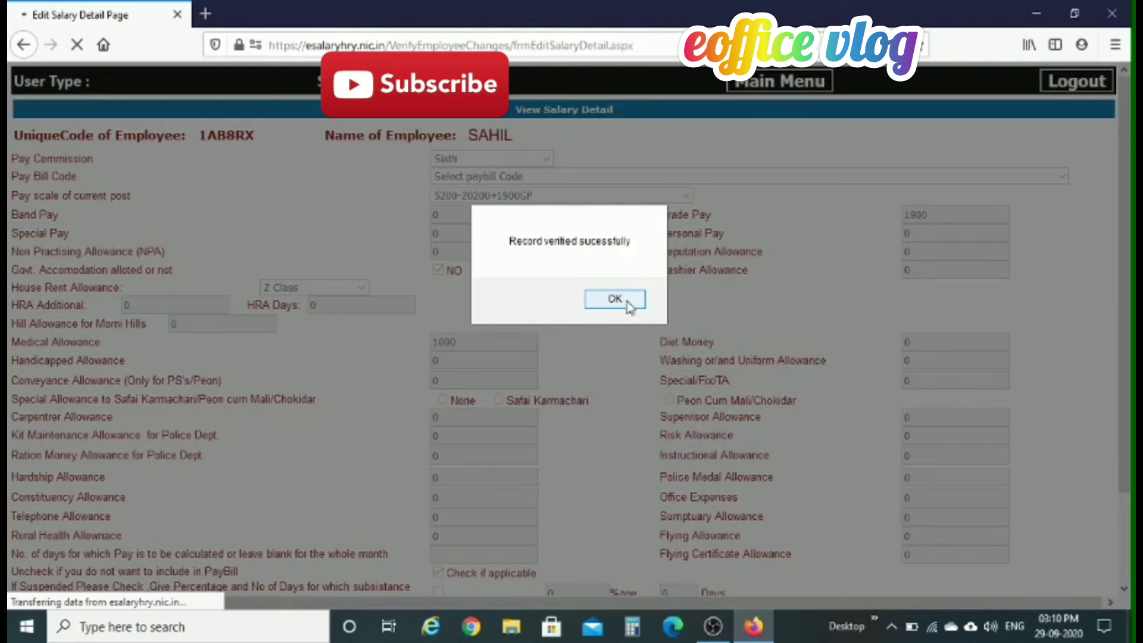
pyautogui.click(615, 299)
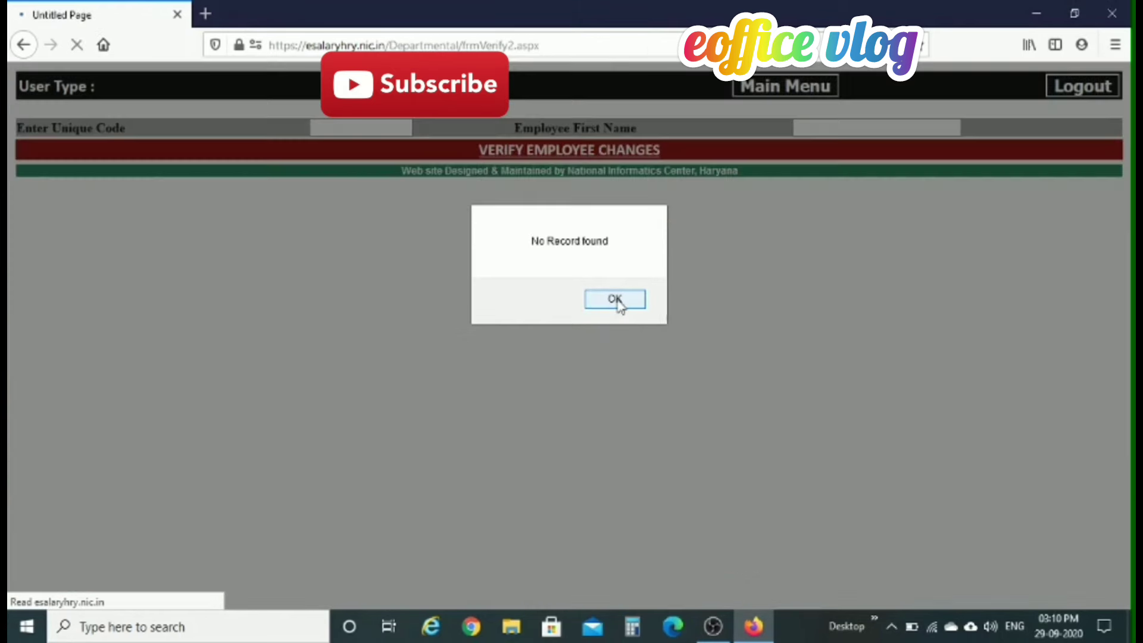
pyautogui.click(616, 300)
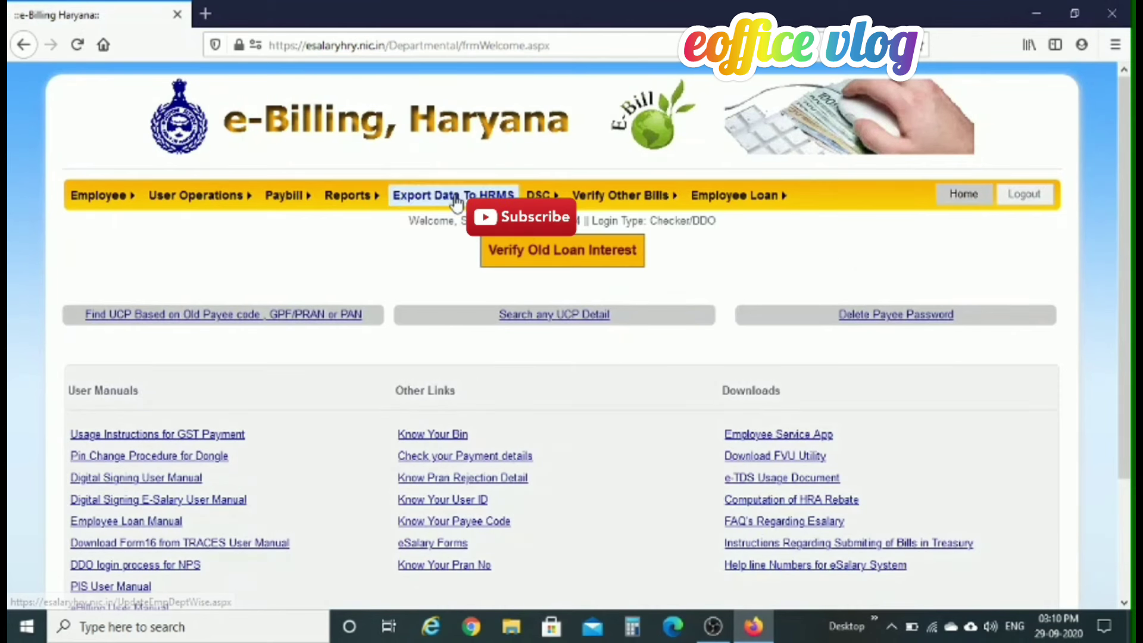
# Go to the HRMS data export and list the non-updated employees of the Food and Supplies department
pyautogui.click(456, 199)
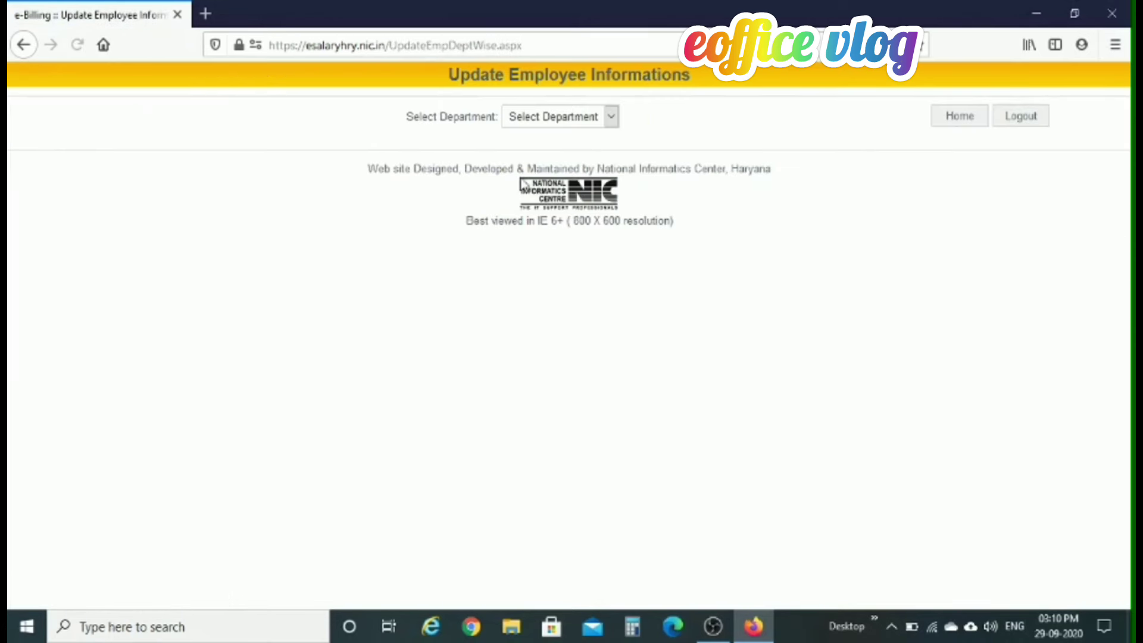
pyautogui.click(609, 118)
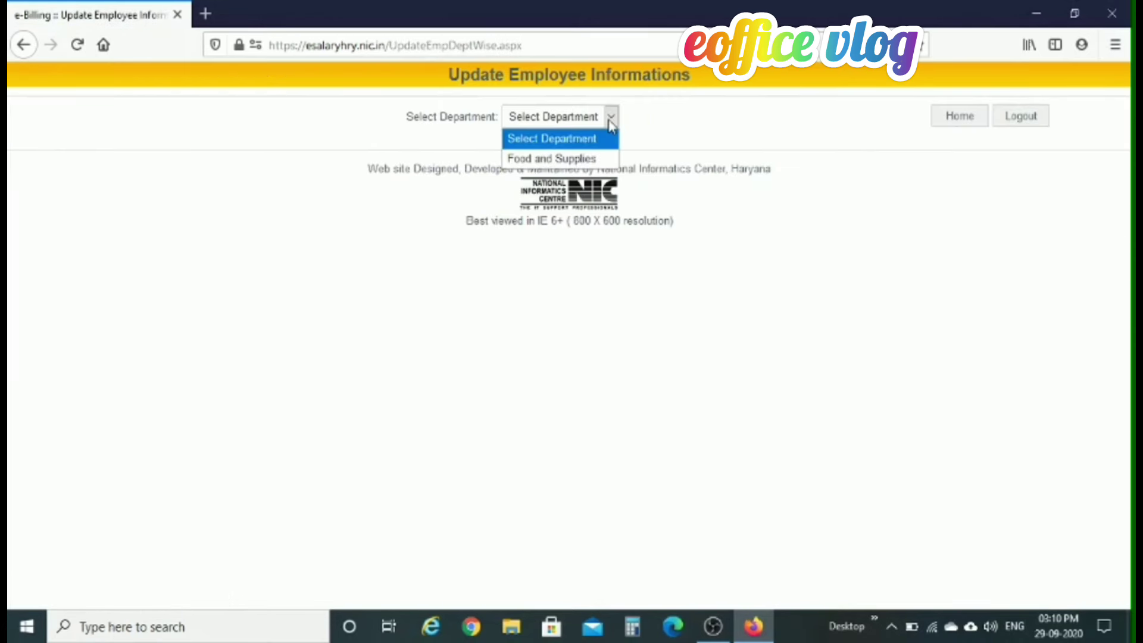
pyautogui.click(576, 159)
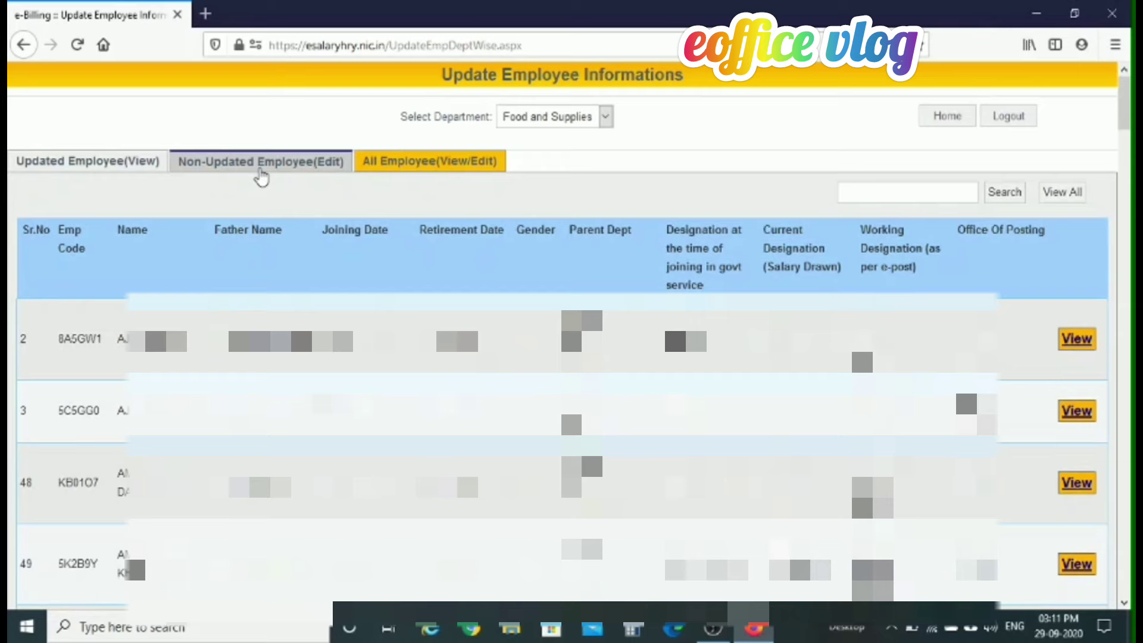
pyautogui.click(261, 173)
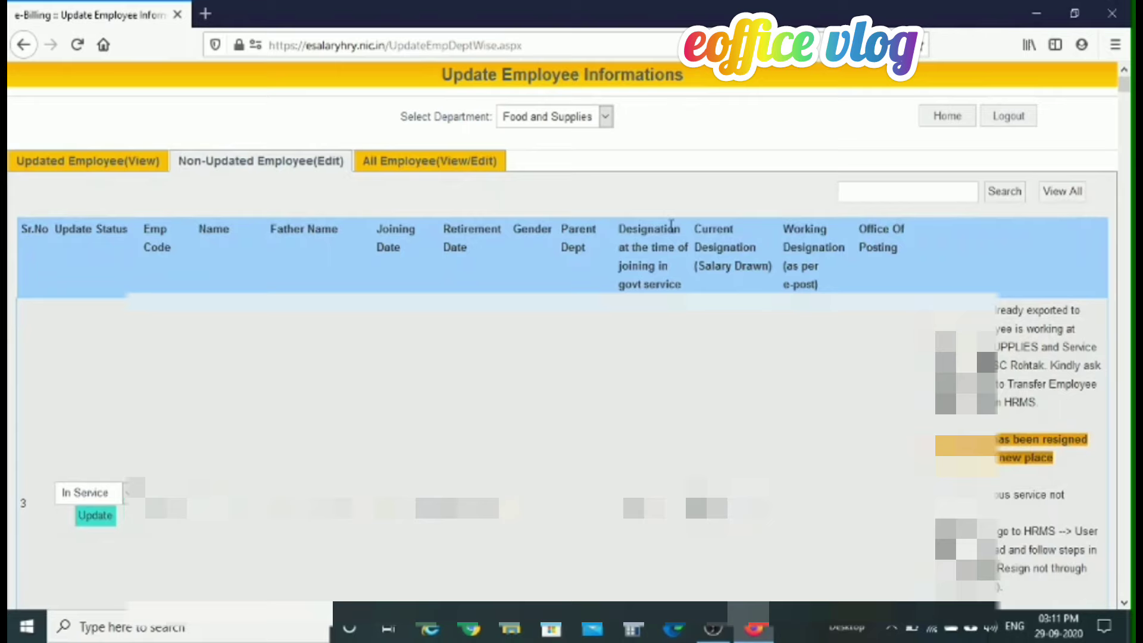
# Find the newly verified employee at serial number 15 in the non-updated list and open the record for editing
pyautogui.scroll(-15, 672, 225)
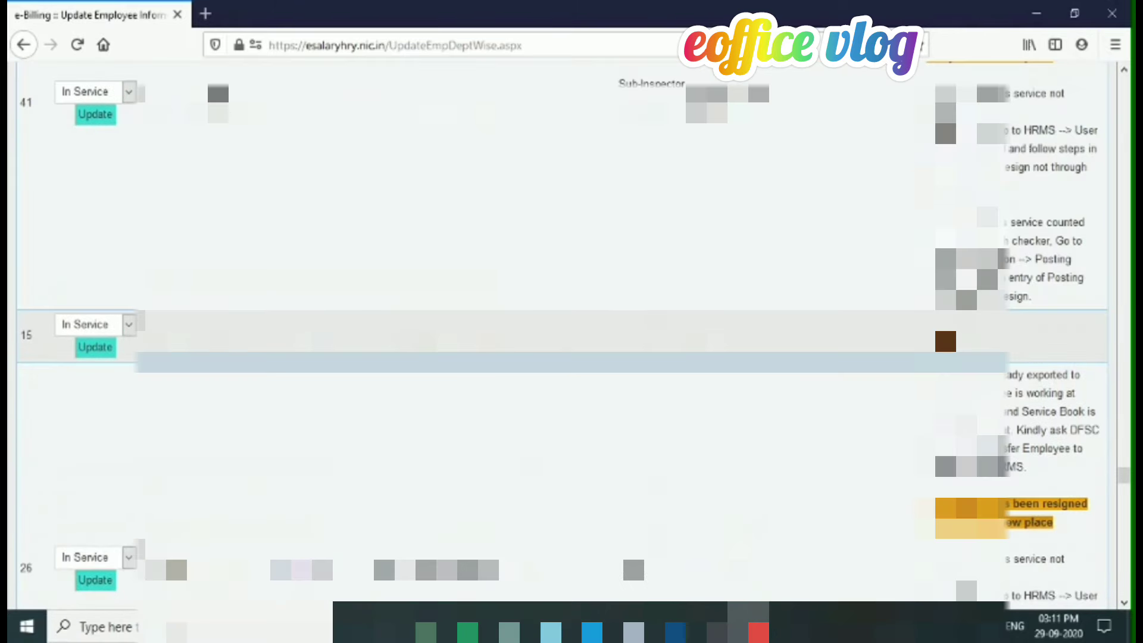
pyautogui.scroll(-3, 530, 382)
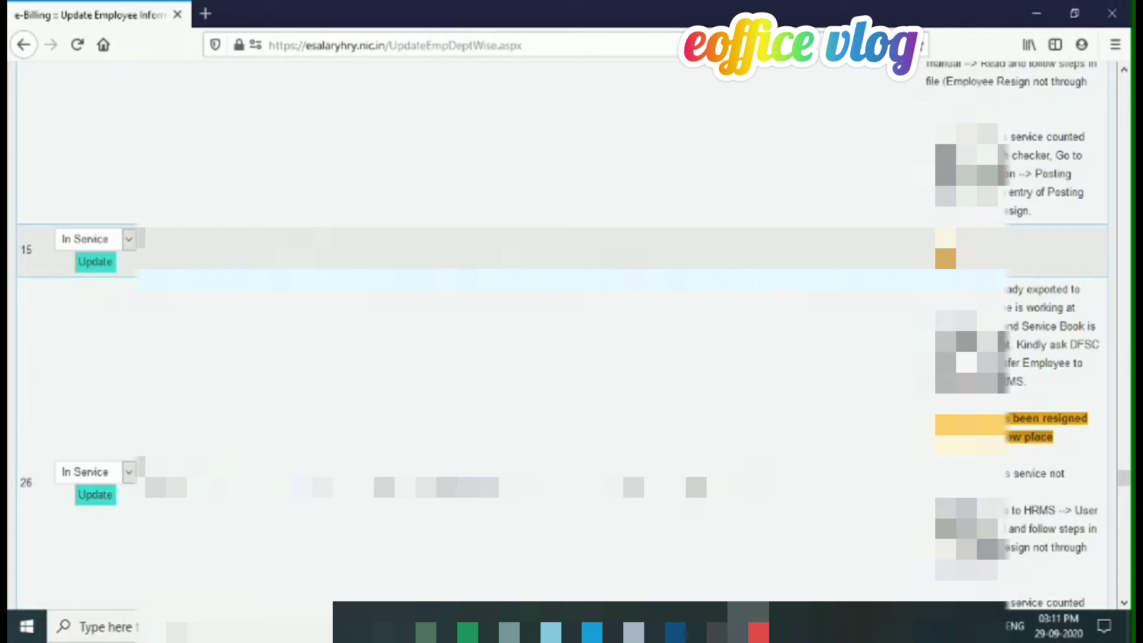
pyautogui.hotkey('ctrl', '-')
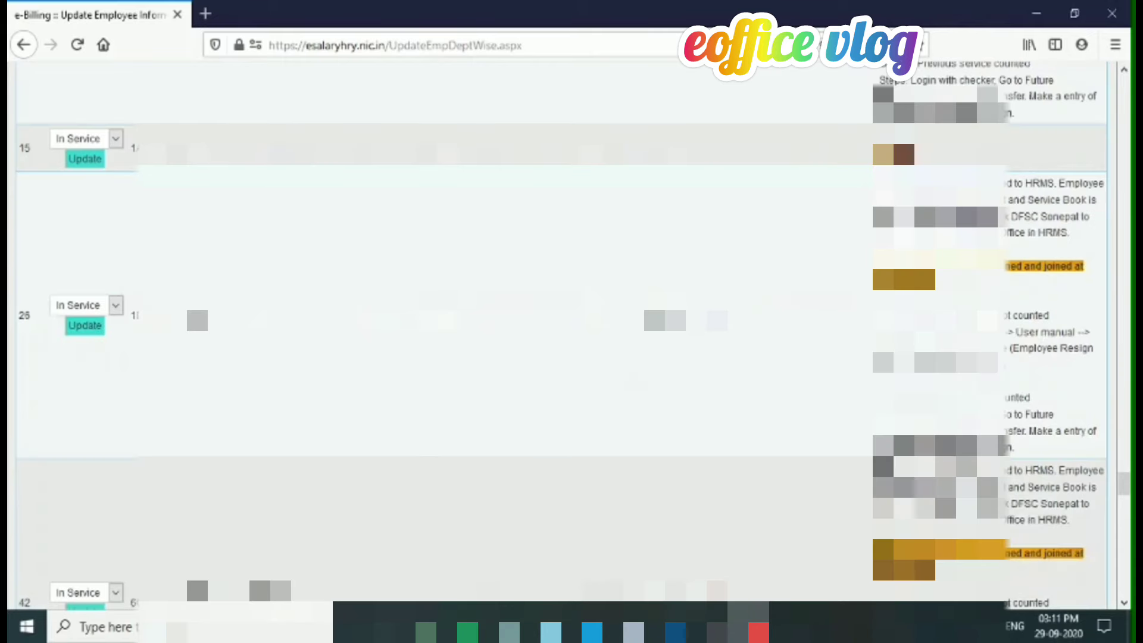
pyautogui.hotkey('ctrl', '-')
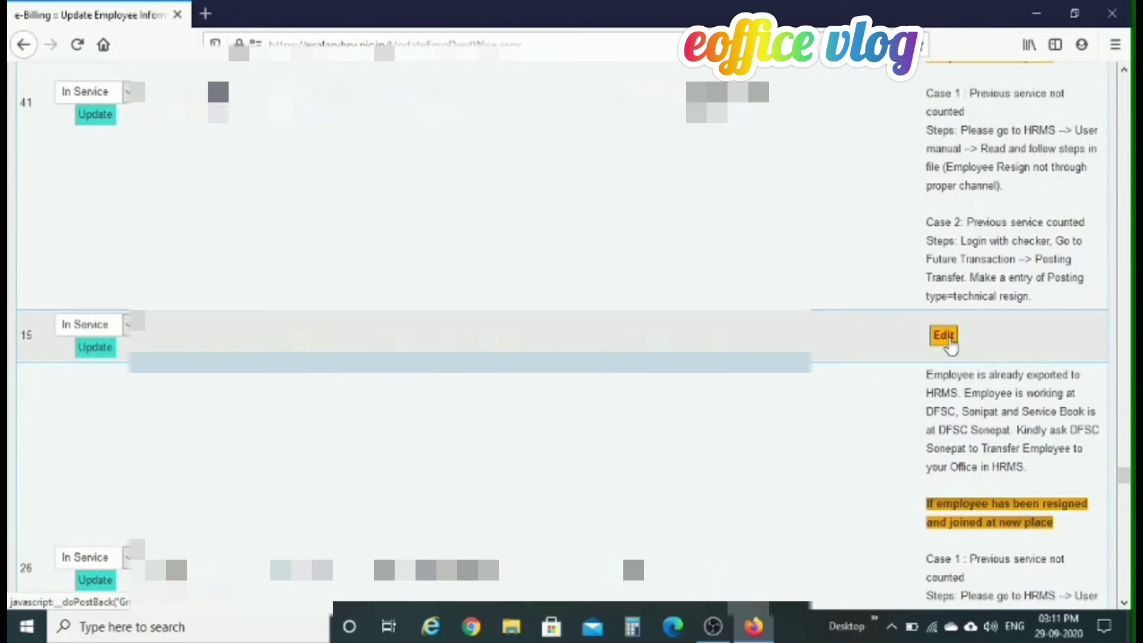
pyautogui.click(949, 340)
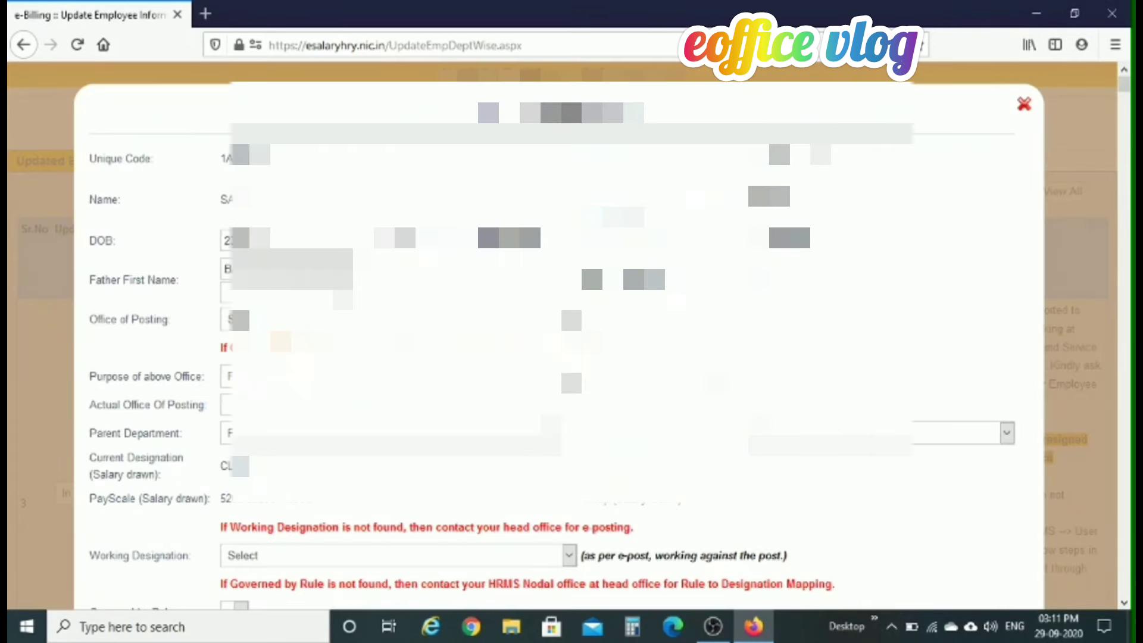
# Set the employee's Office of Posting to DFSC, Sonipat-SONIPAT-SONIPAT
pyautogui.scroll(-2, 794, 148)
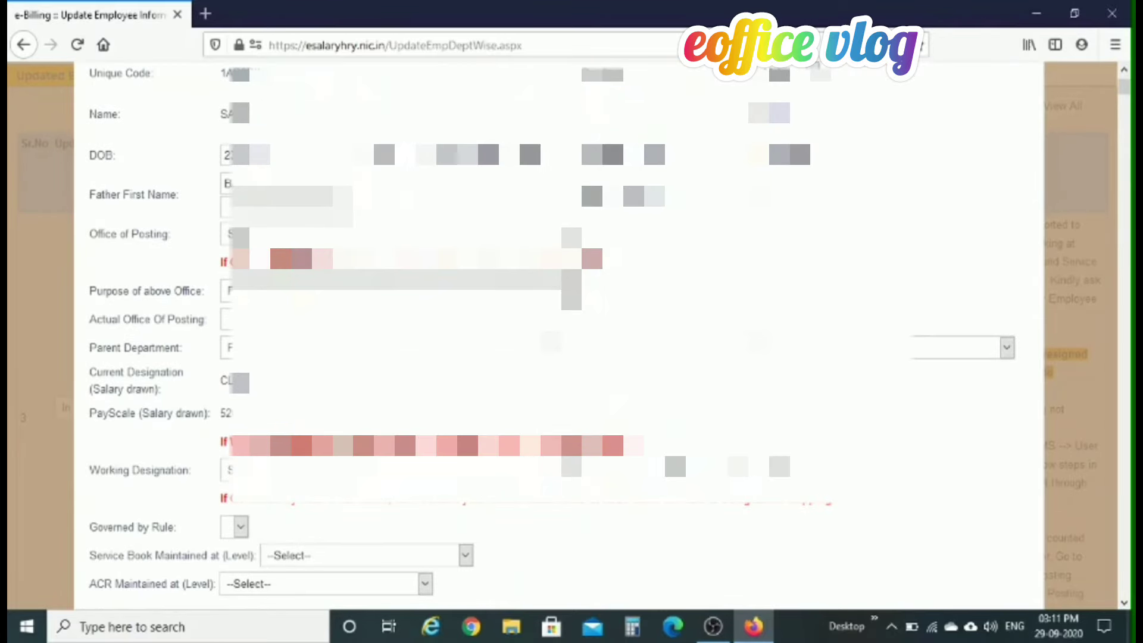
pyautogui.click(571, 237)
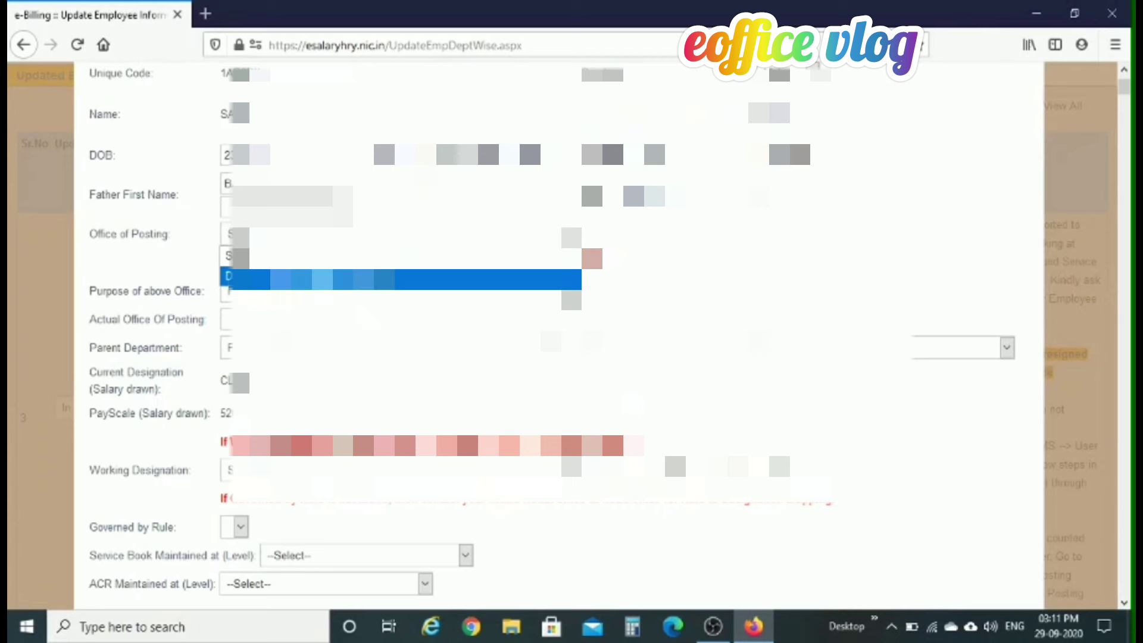
pyautogui.click(369, 279)
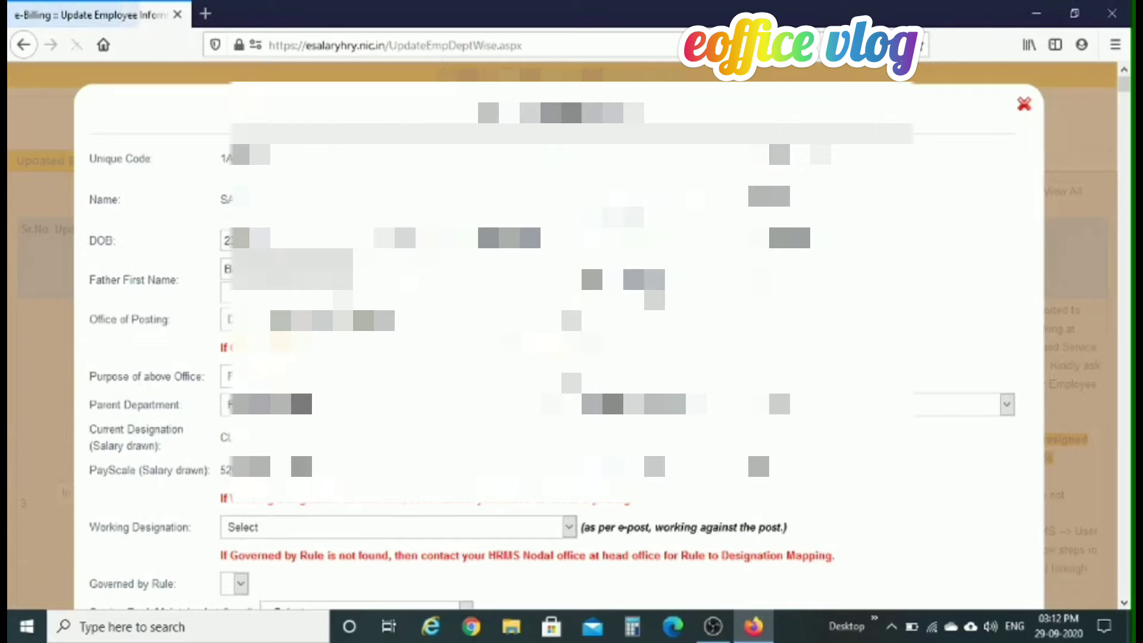
# Choose the employee's authority in the field beside the Parent Department
pyautogui.scroll(-3, 572, 333)
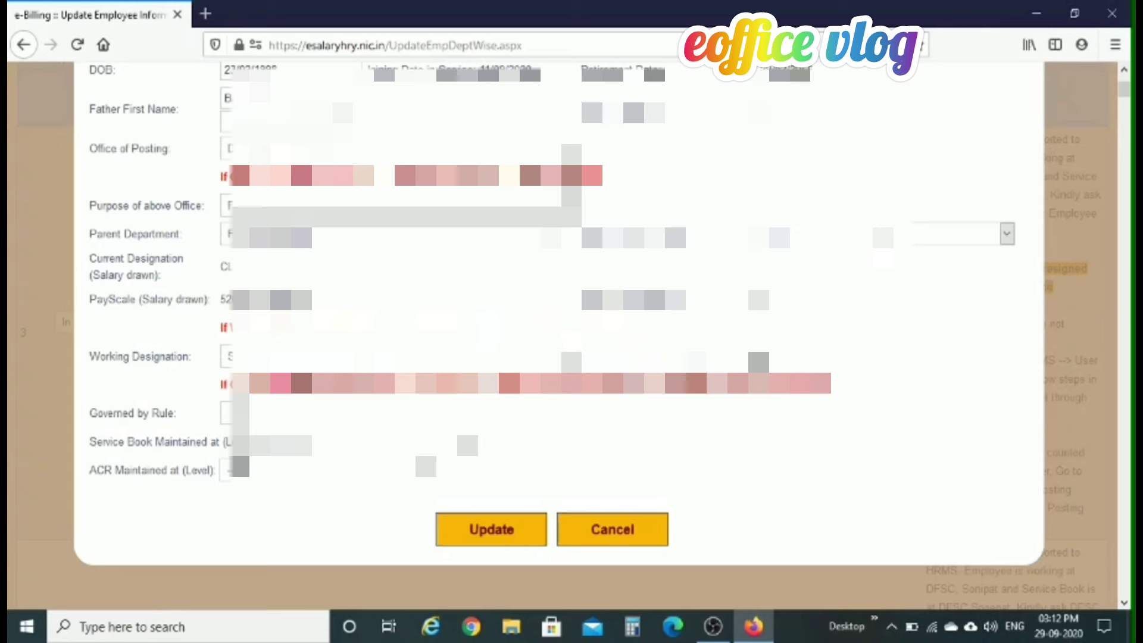
pyautogui.click(883, 235)
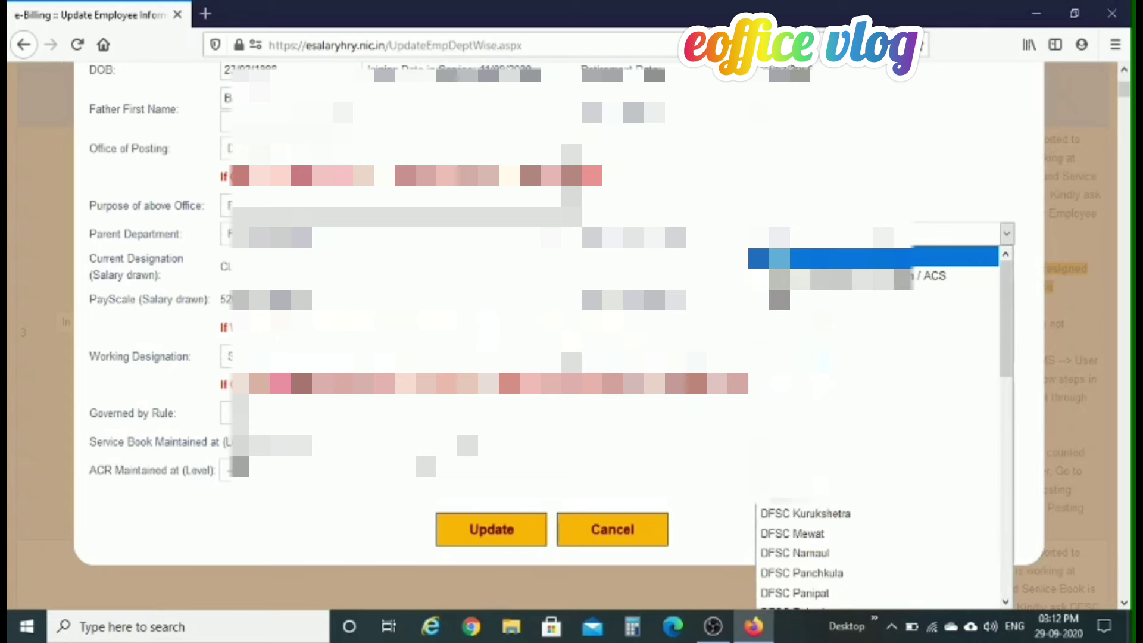
pyautogui.click(820, 297)
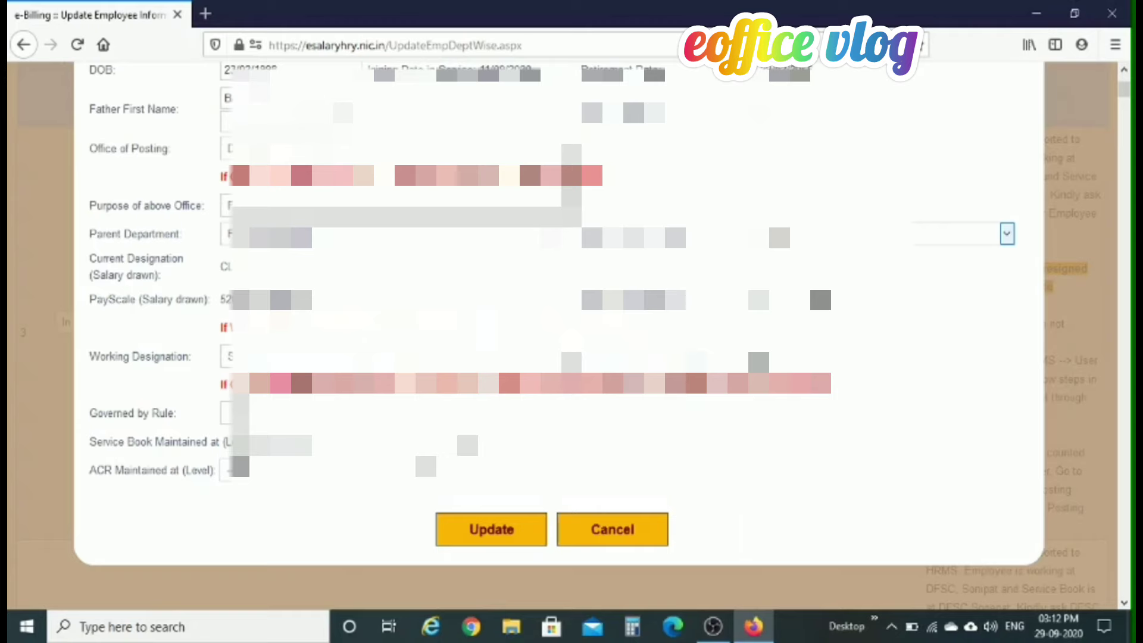
# Set the Working Designation to CLERK-5200-20200+1900GP-C
pyautogui.scroll(-3, 571, 333)
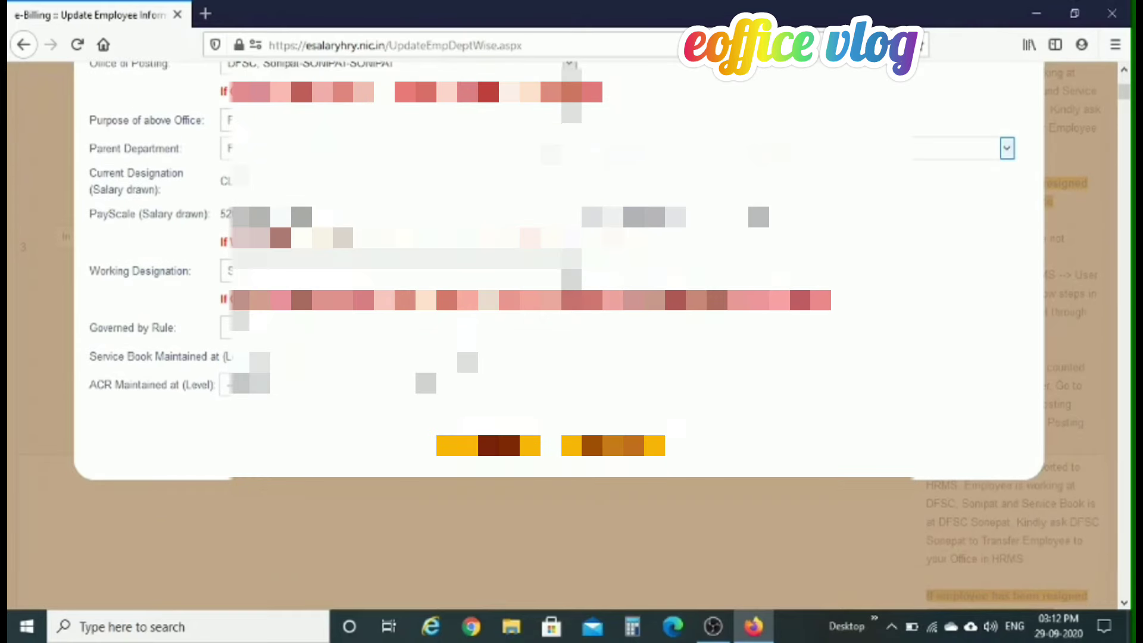
pyautogui.click(570, 271)
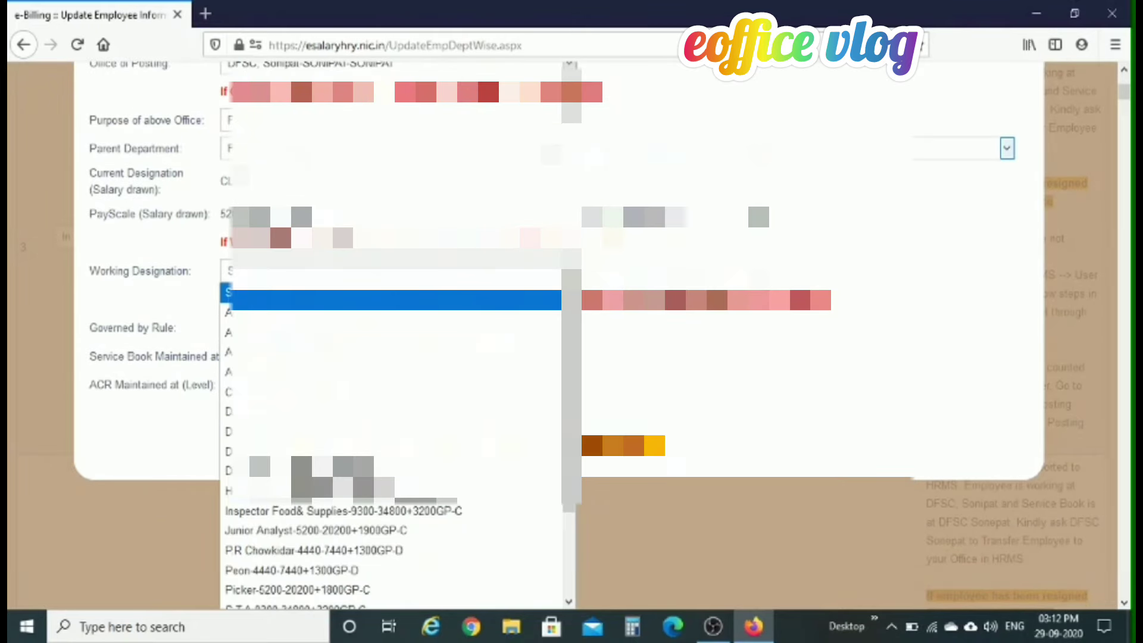
pyautogui.press('c')
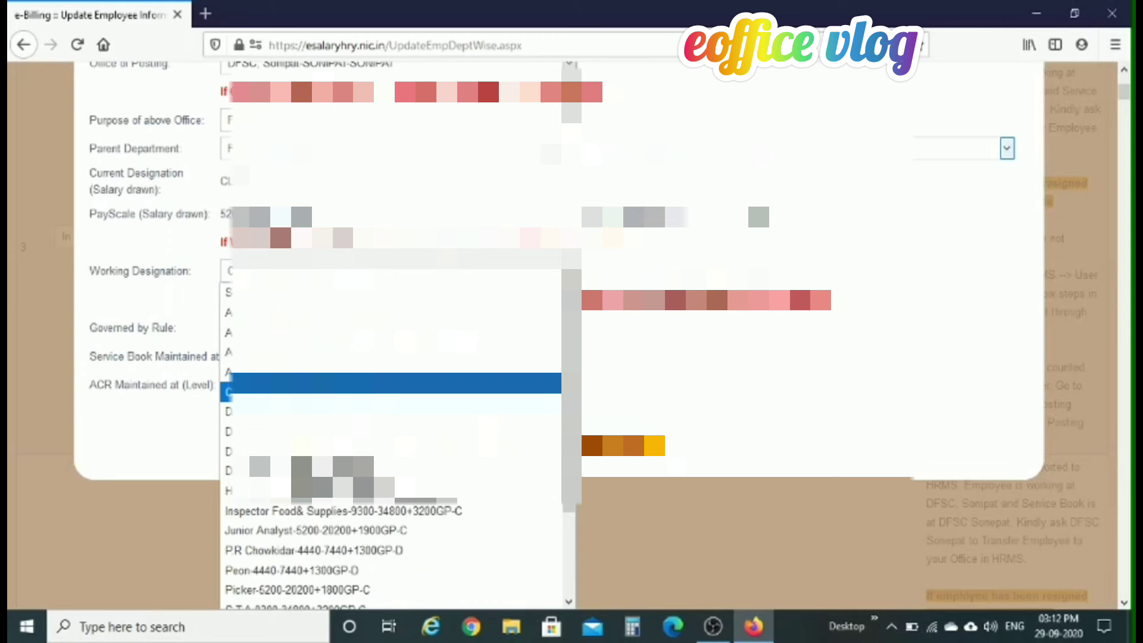
pyautogui.click(403, 383)
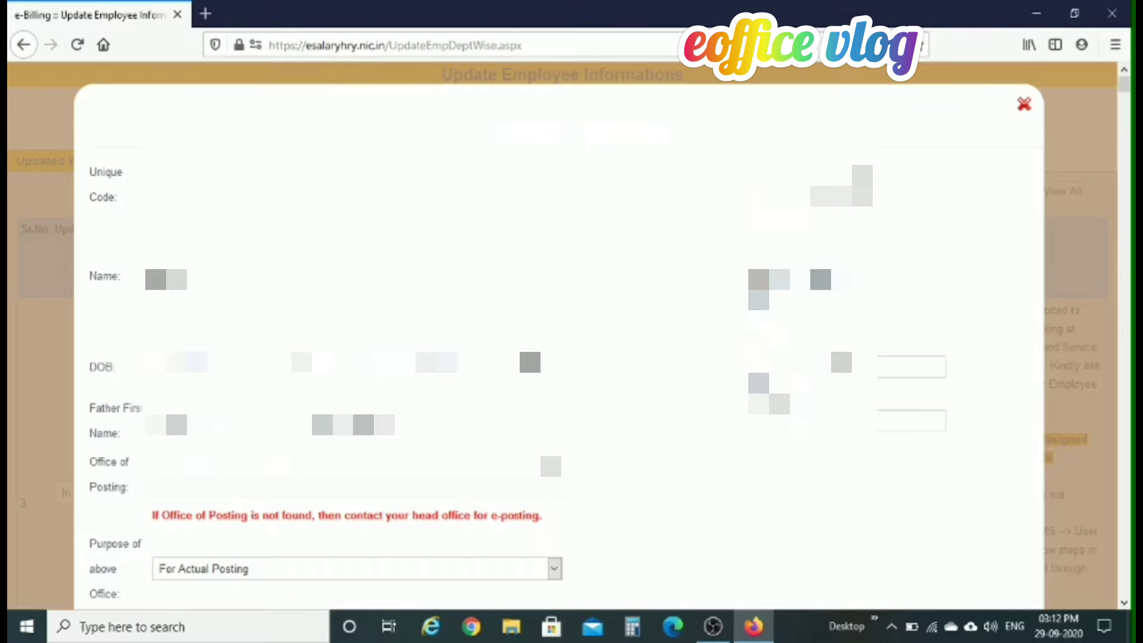
# Set the Governed by Rule value to Group C (Field)
pyautogui.scroll(-6, 560, 333)
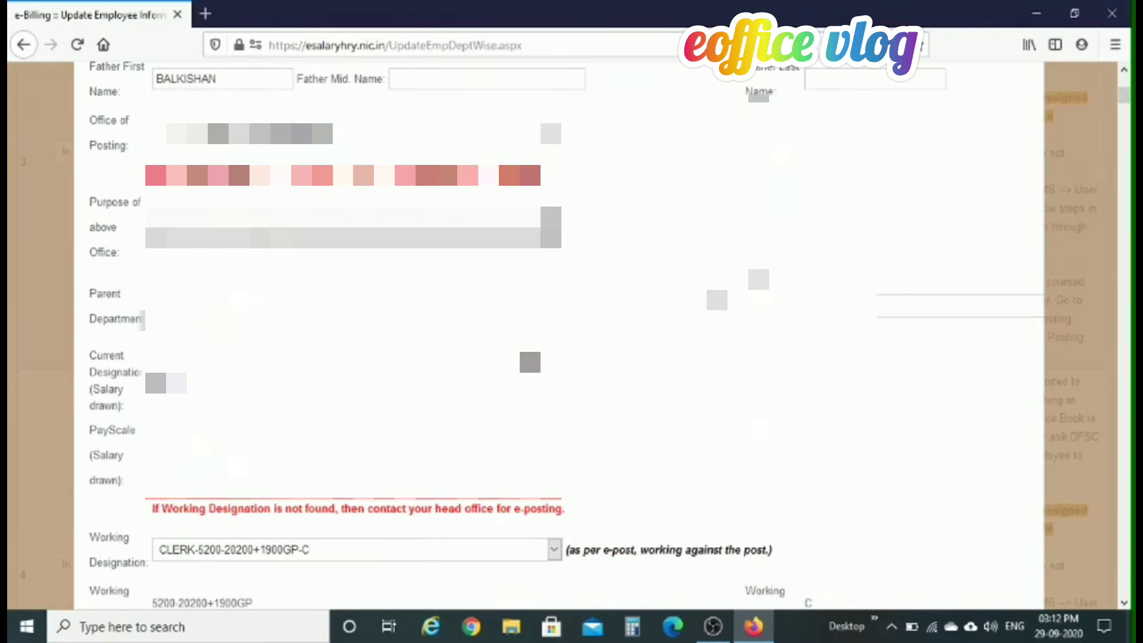
pyautogui.scroll(-4, 328, 433)
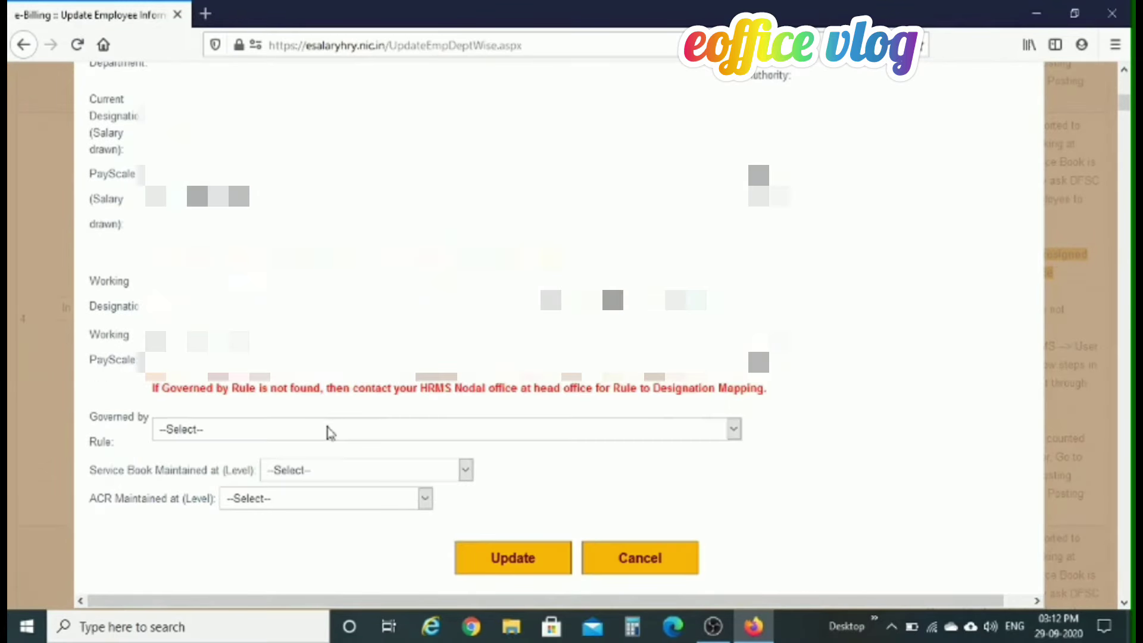
pyautogui.click(329, 432)
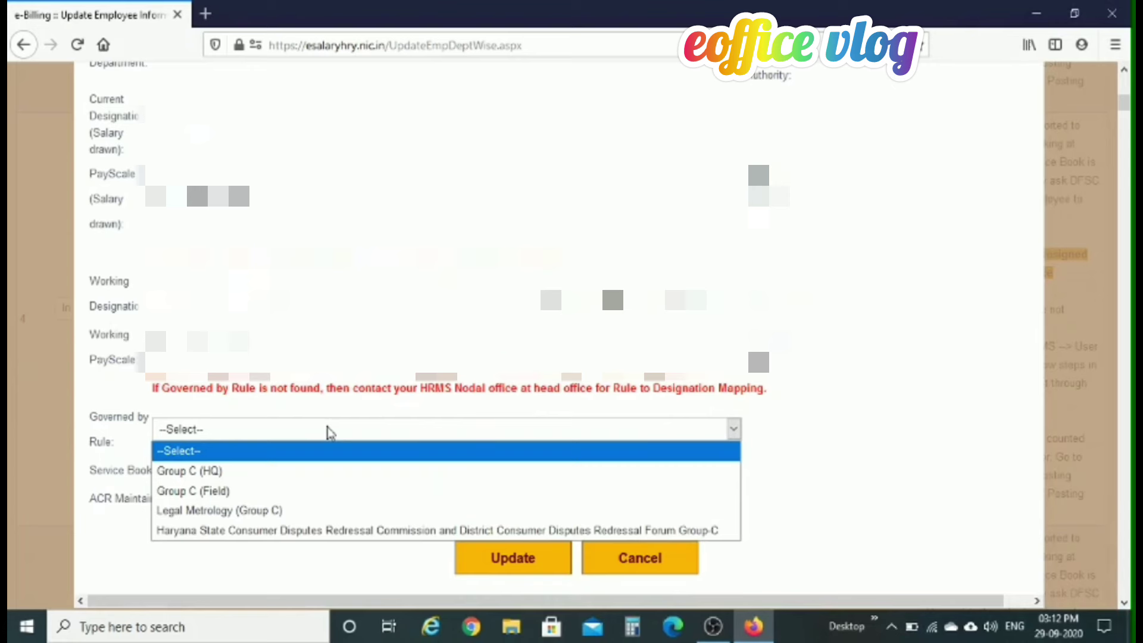
pyautogui.click(225, 490)
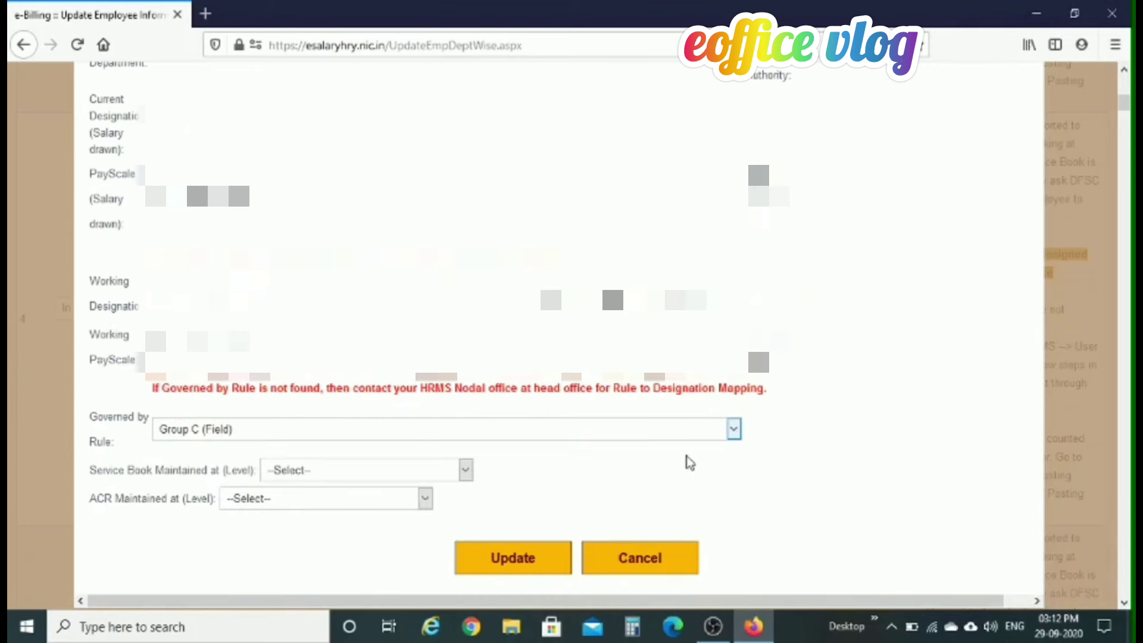
# Set the level at which the employee's Service Book is maintained to DFSC Sonepat
pyautogui.scroll(-3, 803, 444)
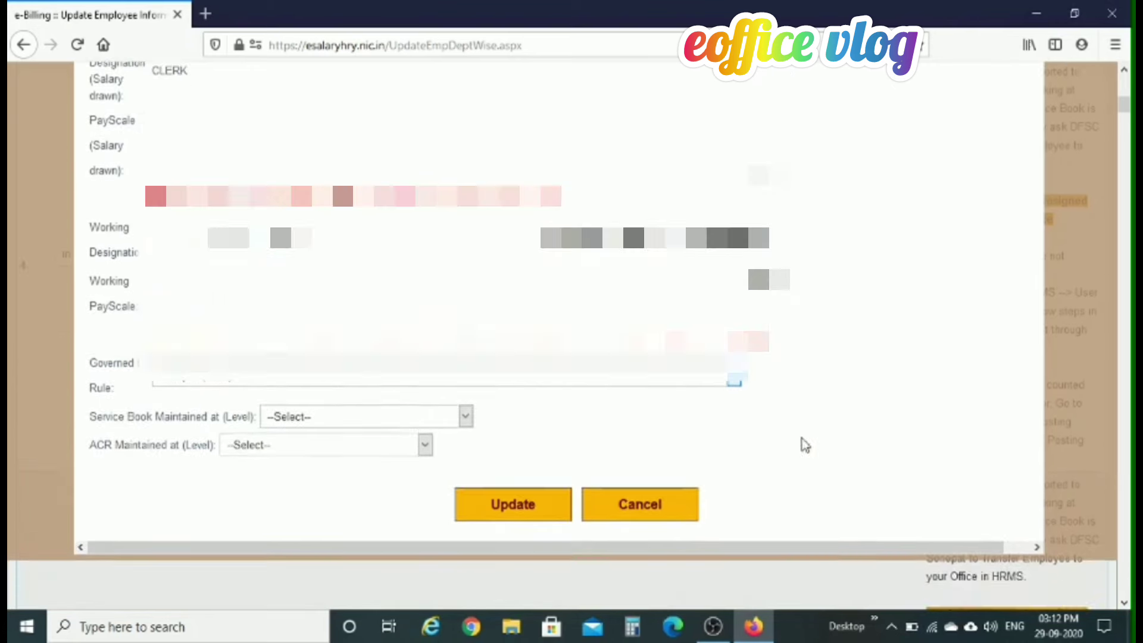
pyautogui.click(318, 393)
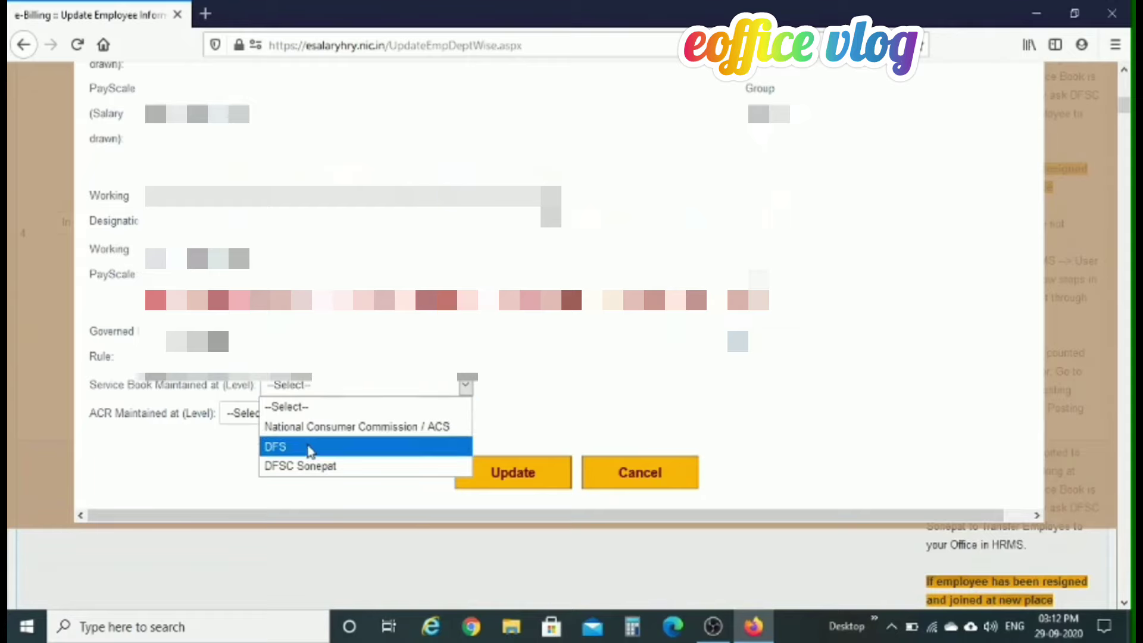
pyautogui.click(304, 466)
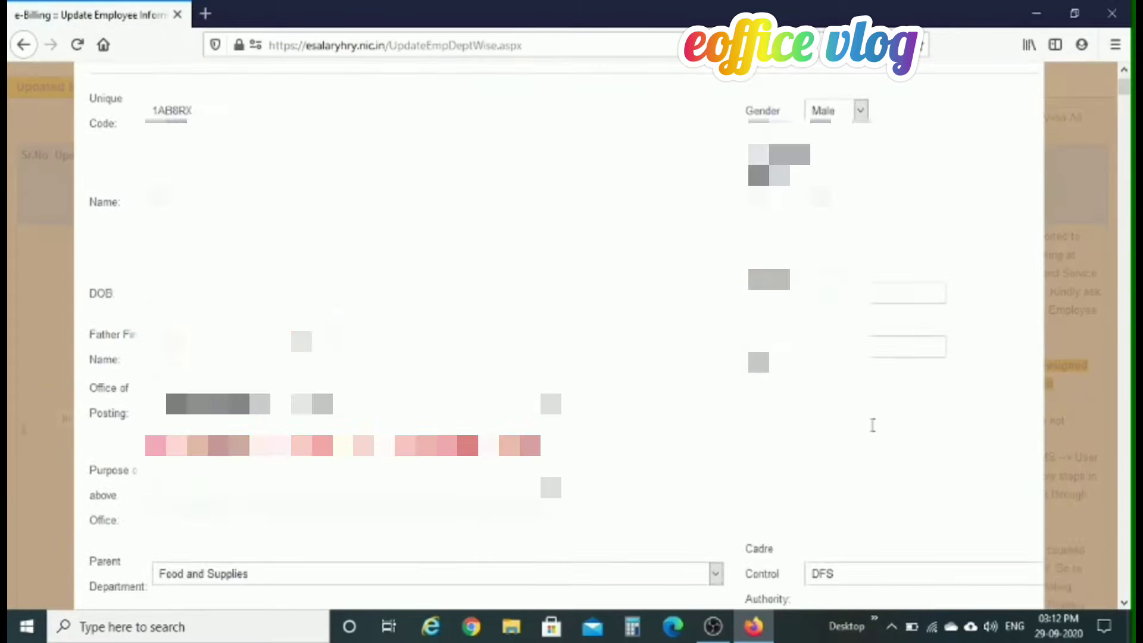
# Choose the level at which the employee's ACR is maintained
pyautogui.scroll(-3, 873, 432)
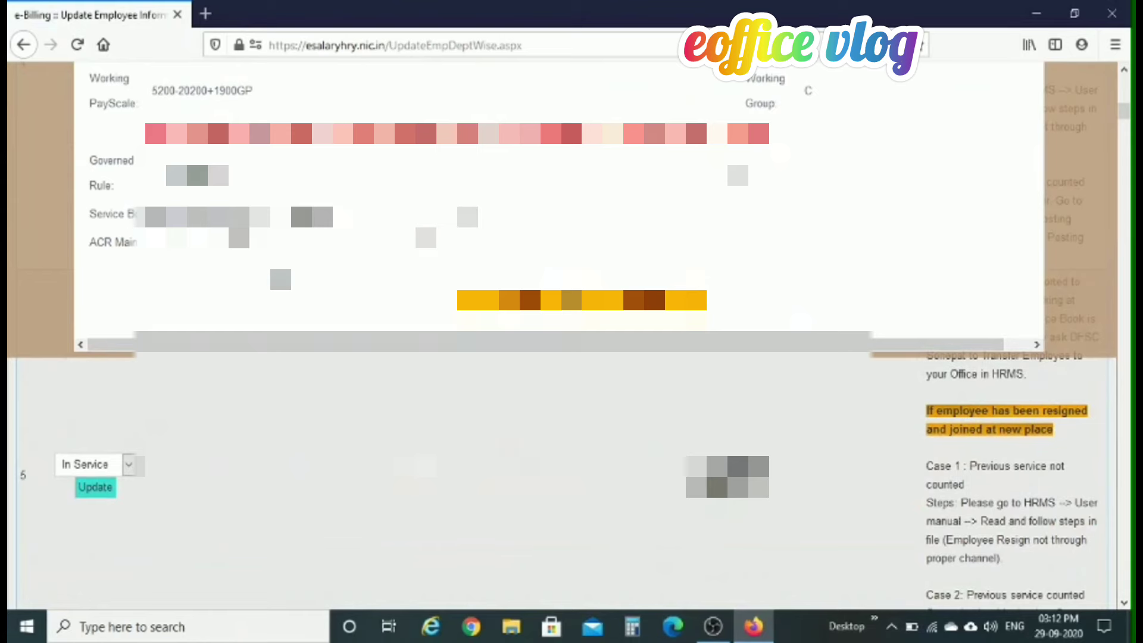
pyautogui.click(297, 242)
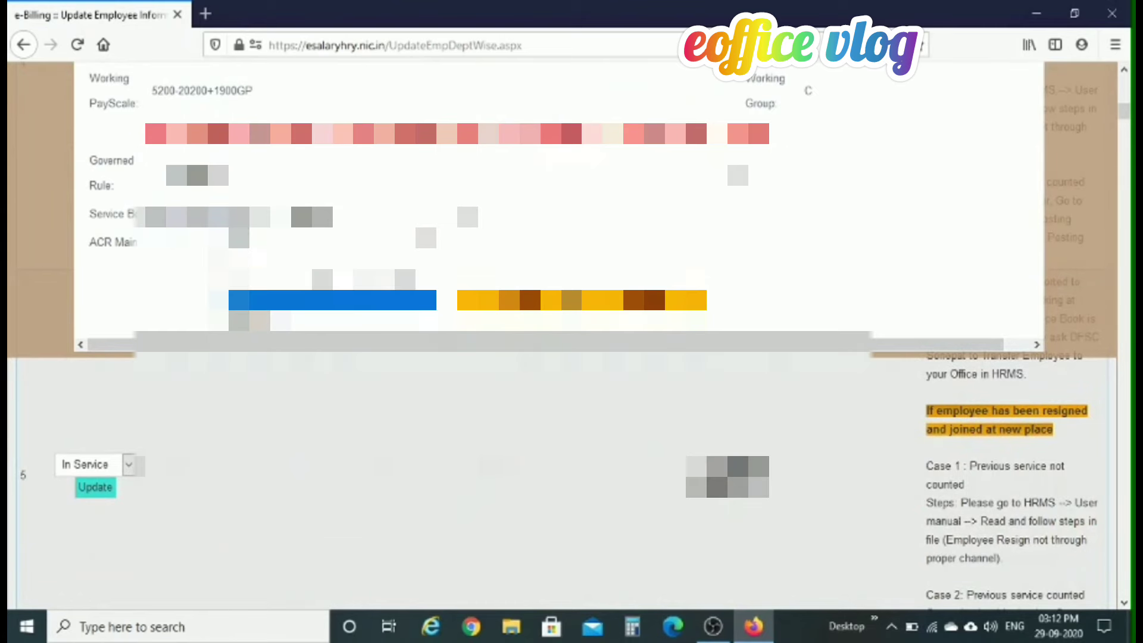
pyautogui.click(332, 301)
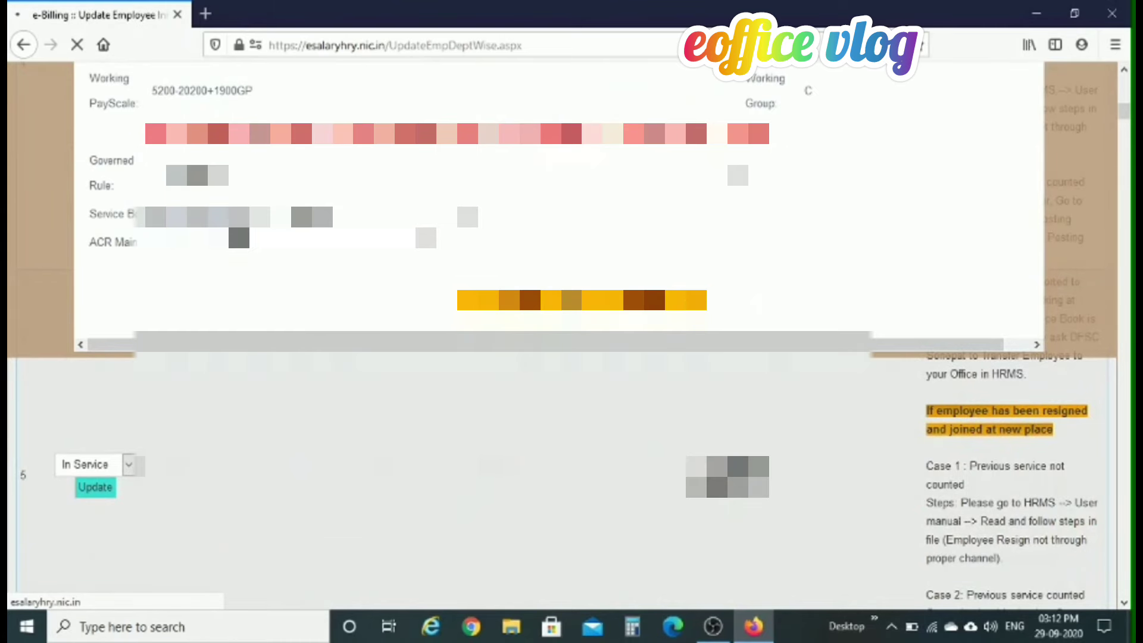
# Try to submit the completed employee information form and dismiss the alert
pyautogui.scroll(-15, 94, 541)
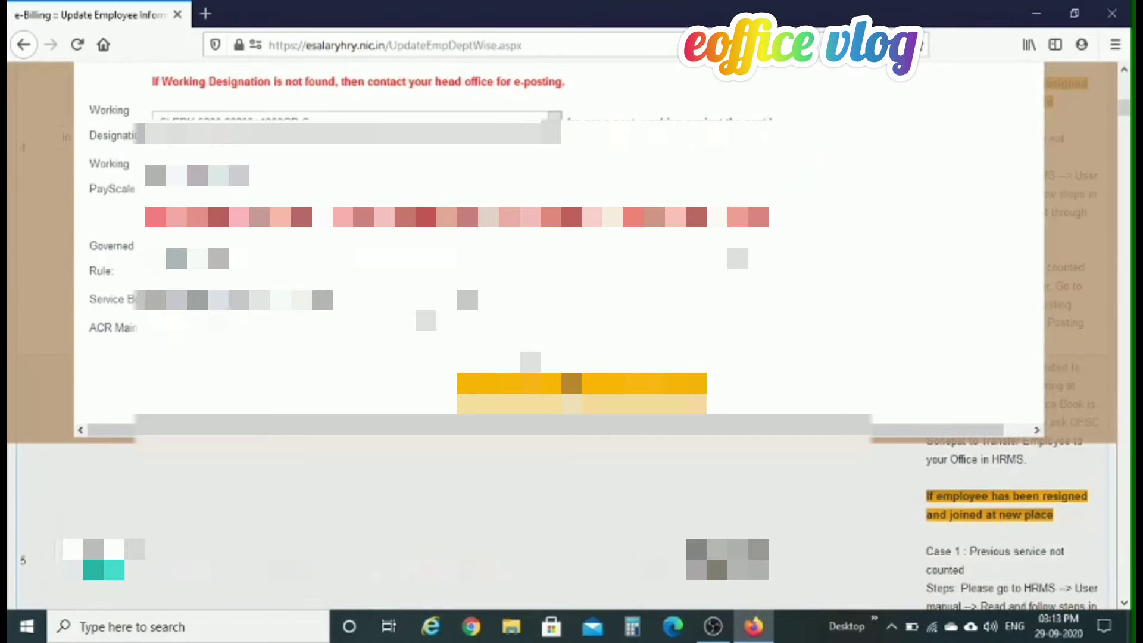
pyautogui.click(521, 398)
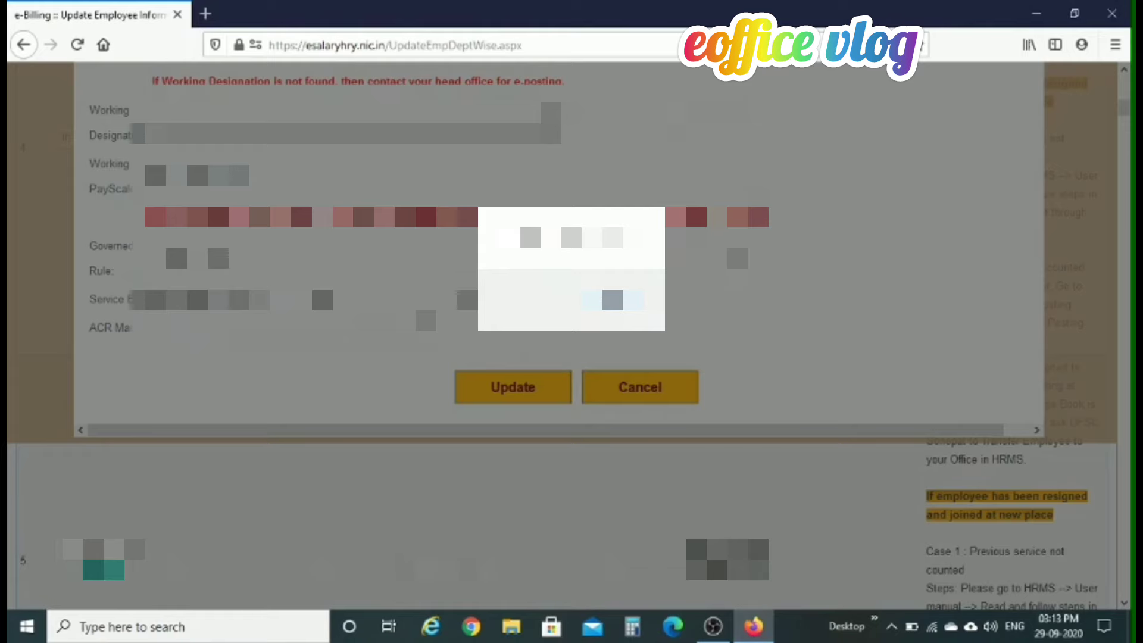
pyautogui.click(612, 300)
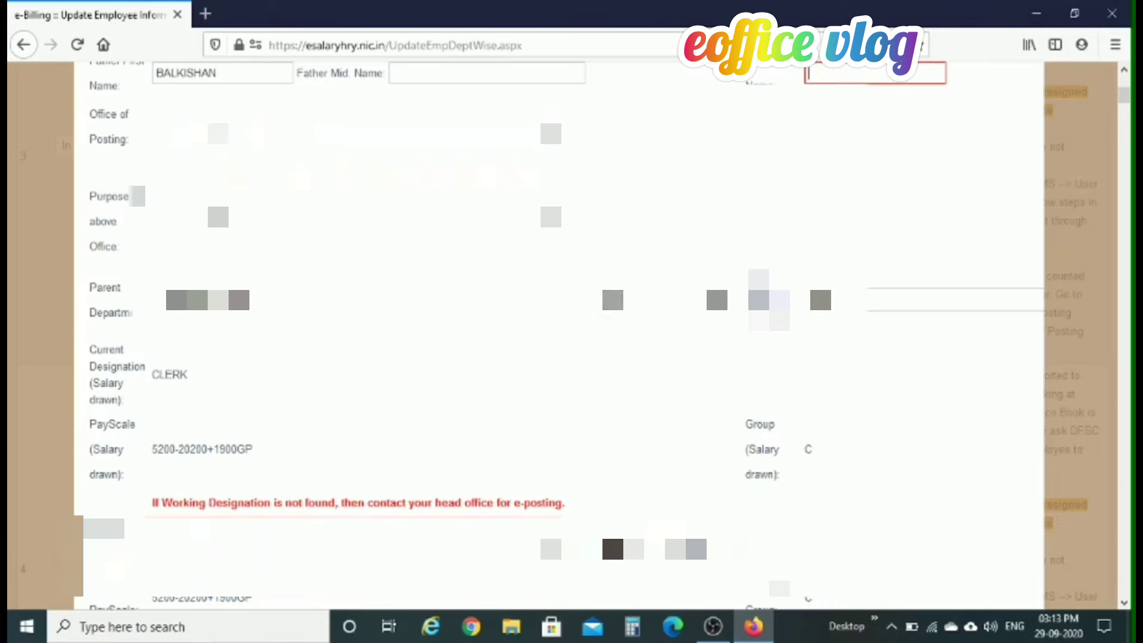
# Submit the employee information again and confirm the one-time update
pyautogui.scroll(1, 870, 378)
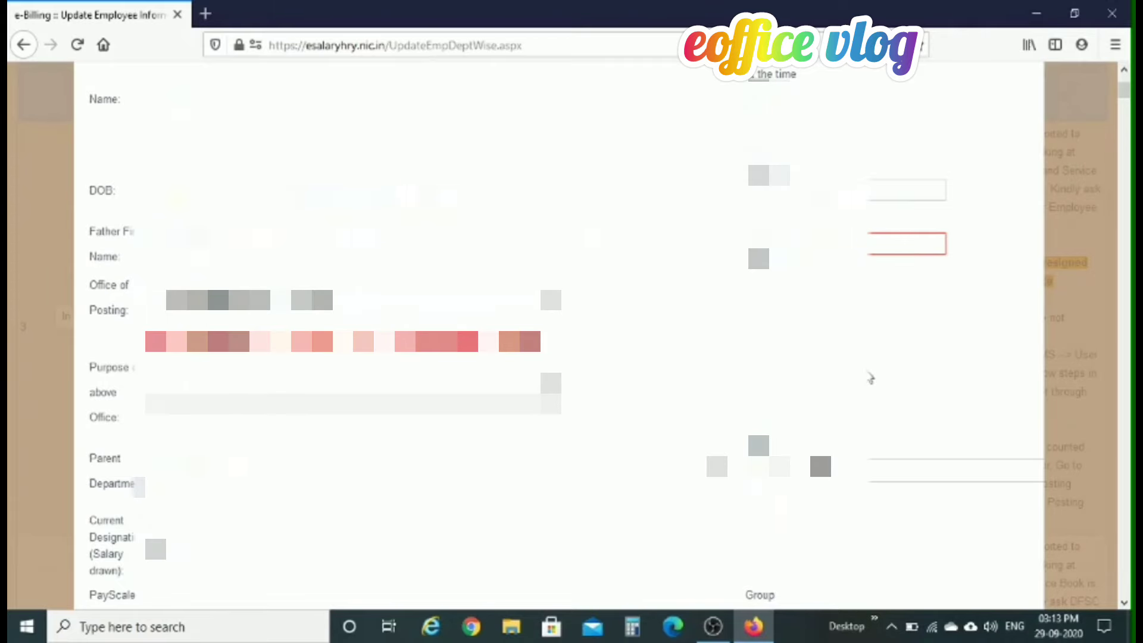
pyautogui.scroll(-8, 870, 378)
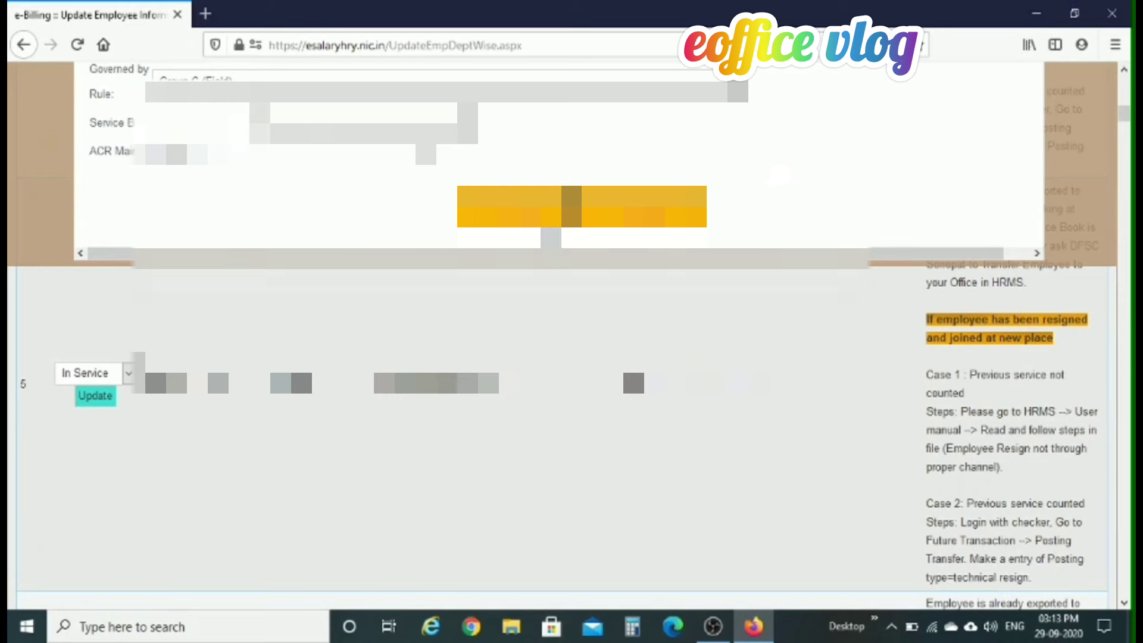
pyautogui.click(515, 207)
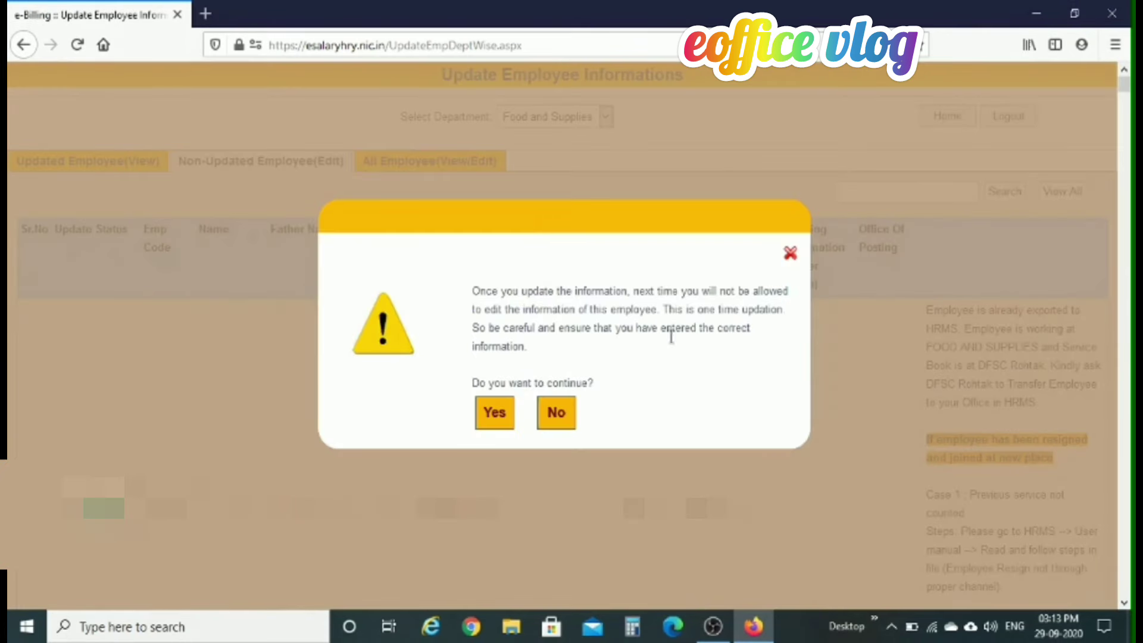
pyautogui.click(503, 418)
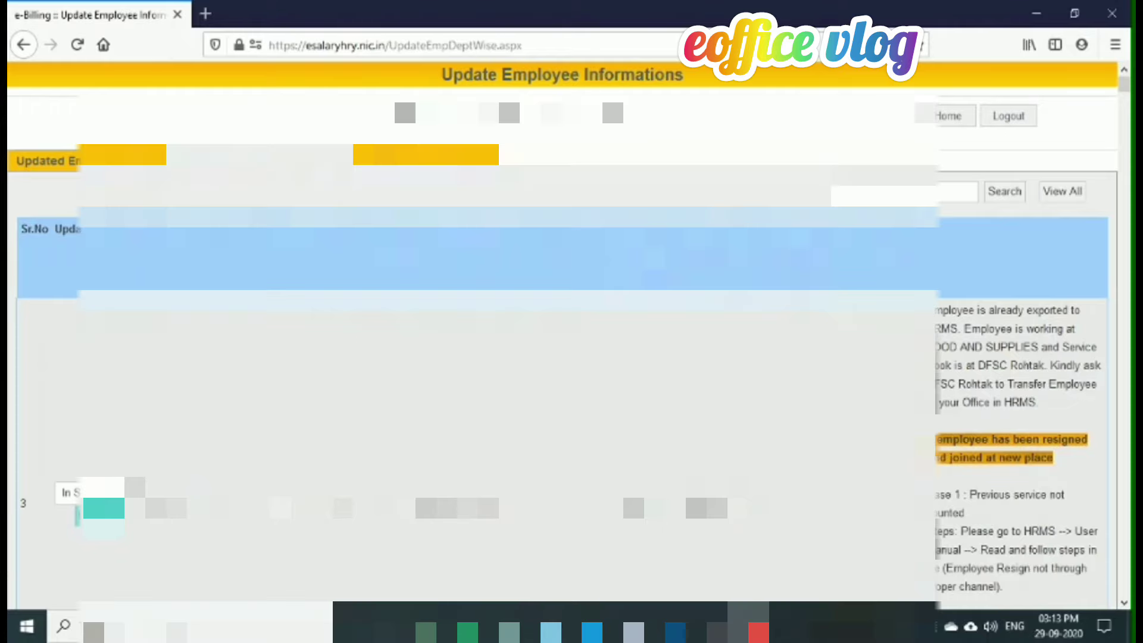
pyautogui.scroll(-10, 562, 333)
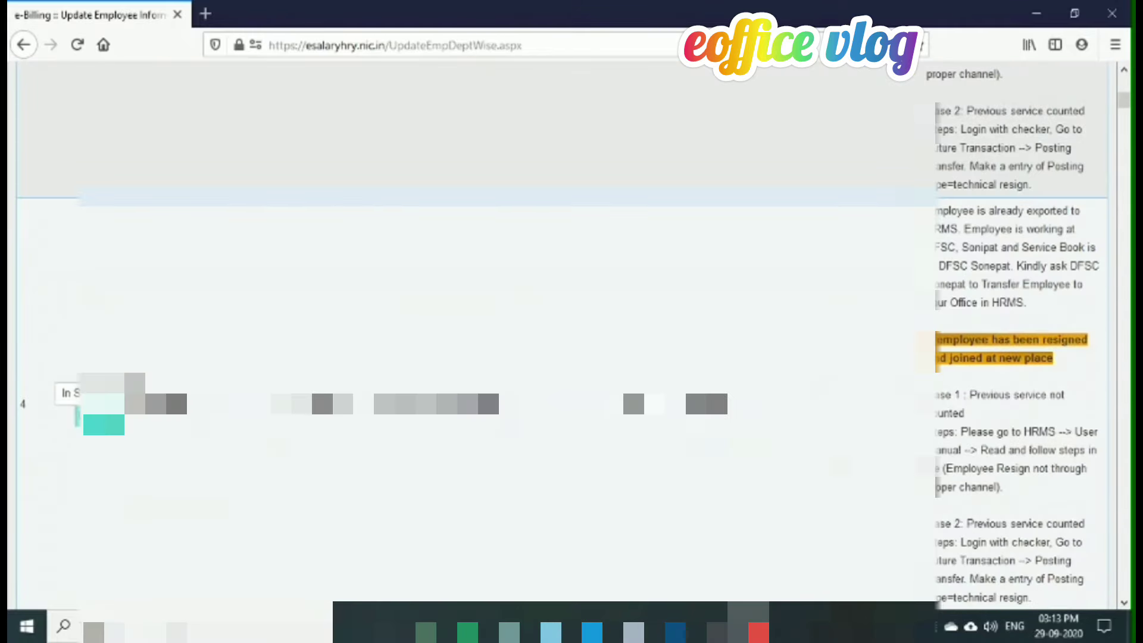
pyautogui.scroll(6, 562, 334)
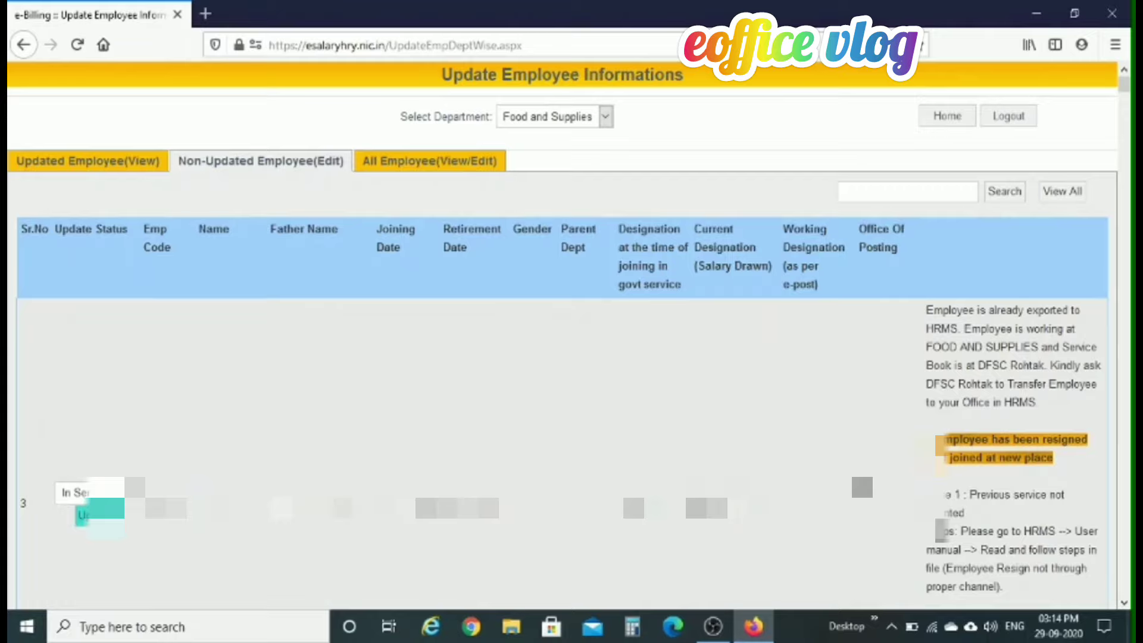
pyautogui.scroll(-1, 860, 602)
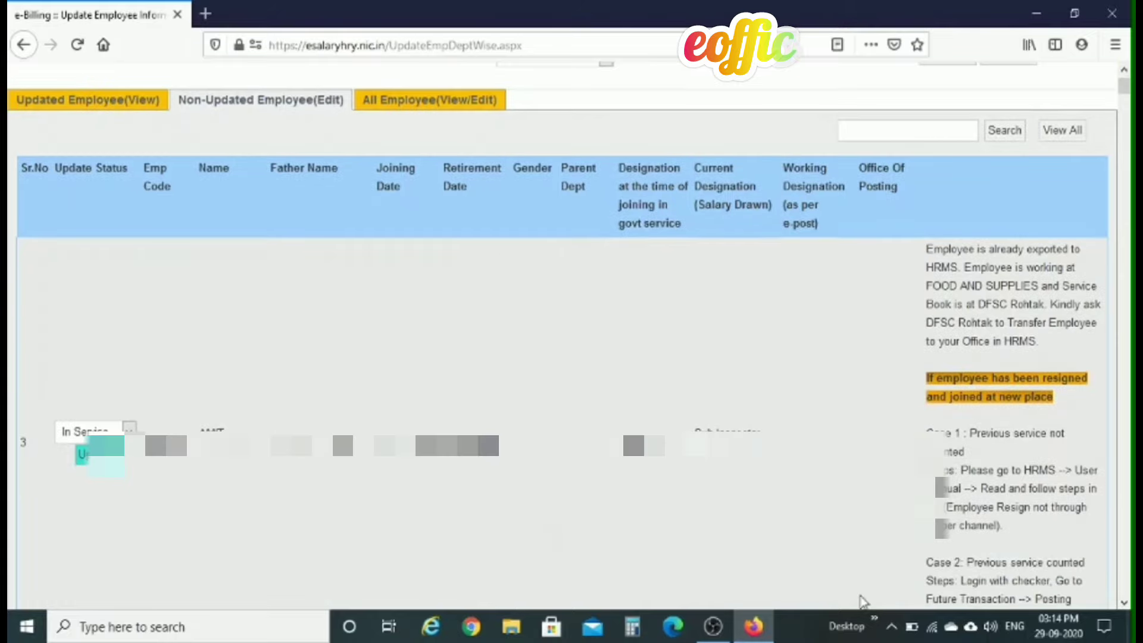